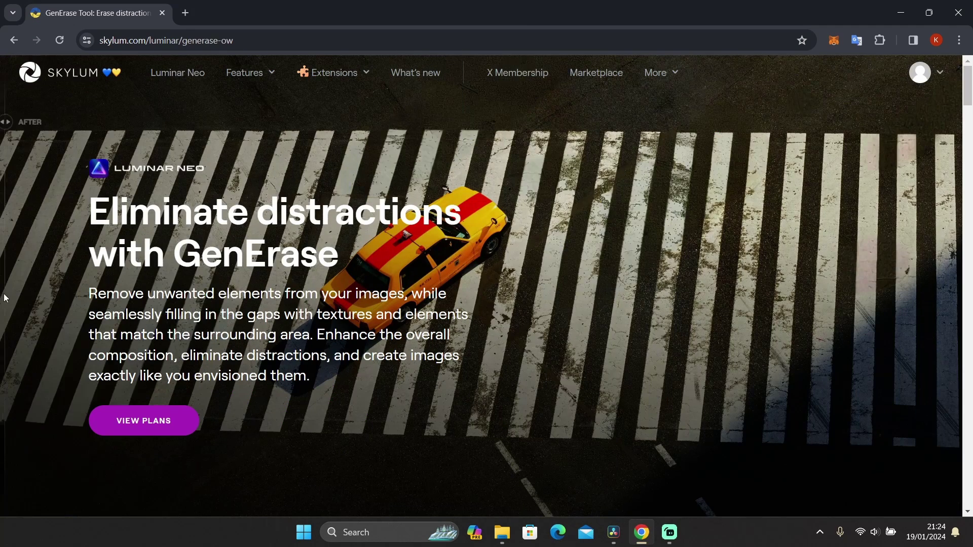
Step: Scroll the GenErase page past Landscapes to the 'Clean up the streets' examples
scroll(11, 301, "down", 15)
scroll(468, 381, "down", 5)
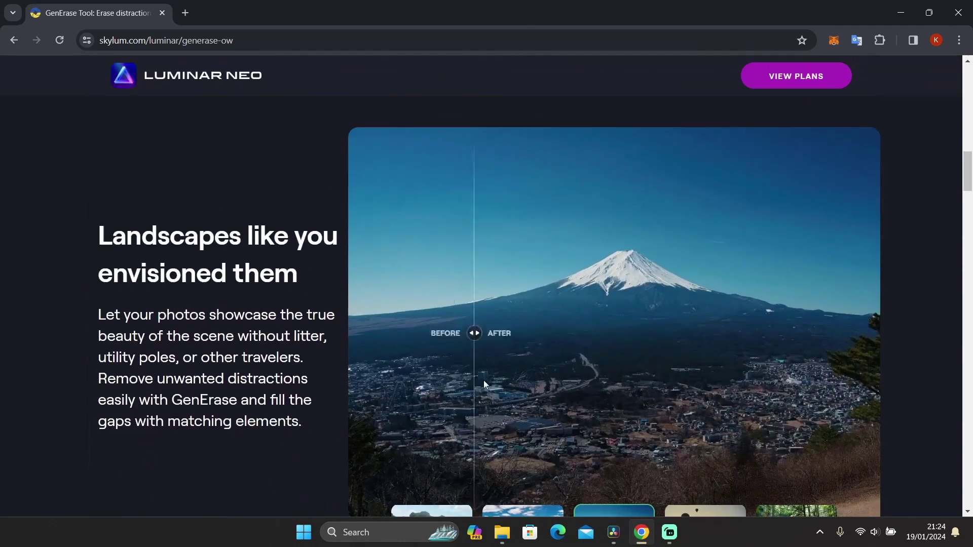
scroll(885, 312, "up", 1)
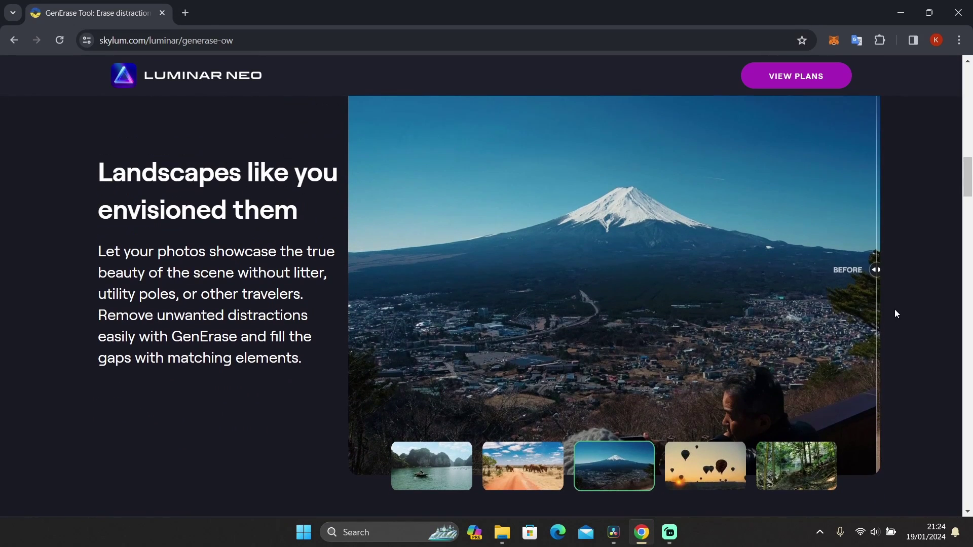
scroll(376, 330, "down", 7)
scroll(376, 328, "down", 2)
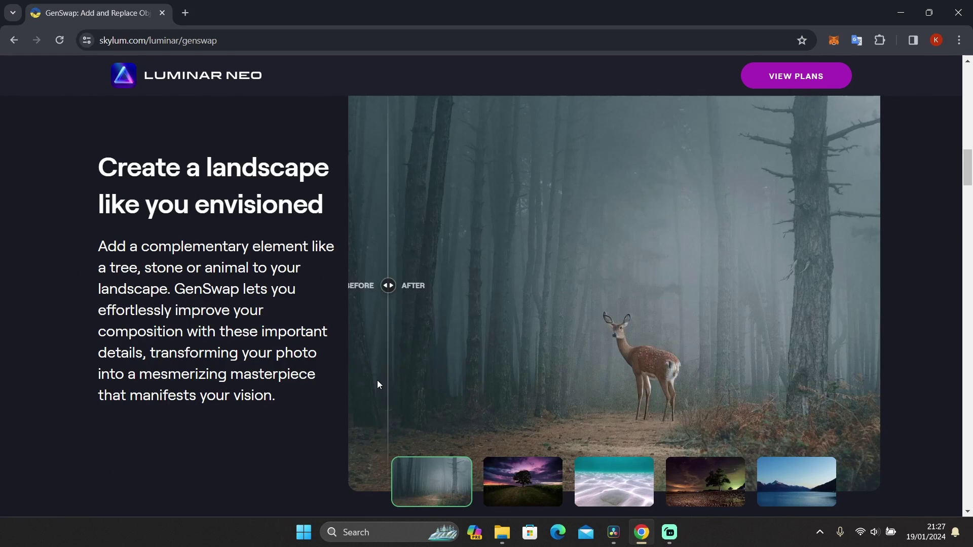
Step: Browse the GenSwap examples: tree at dusk, underwater turtle and night tree
left_click(534, 486)
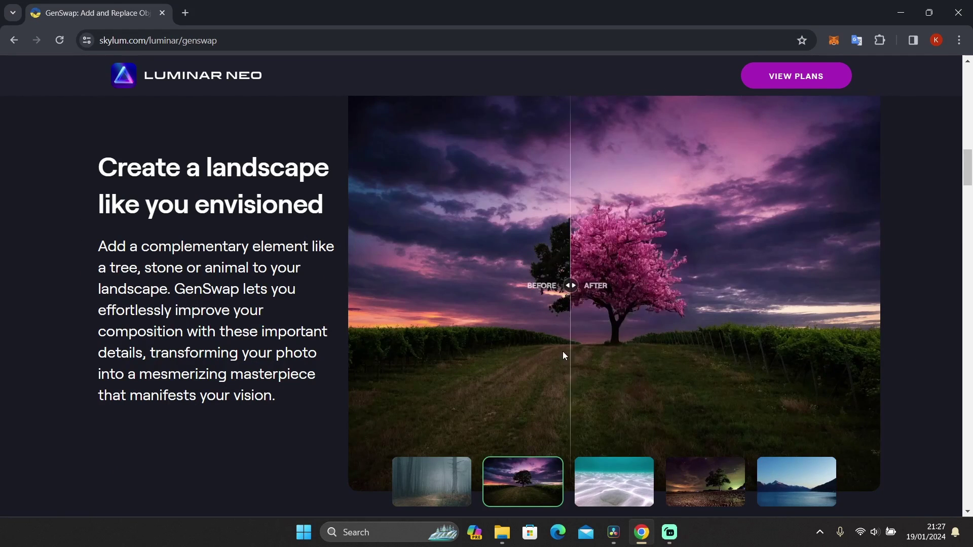
left_click(605, 479)
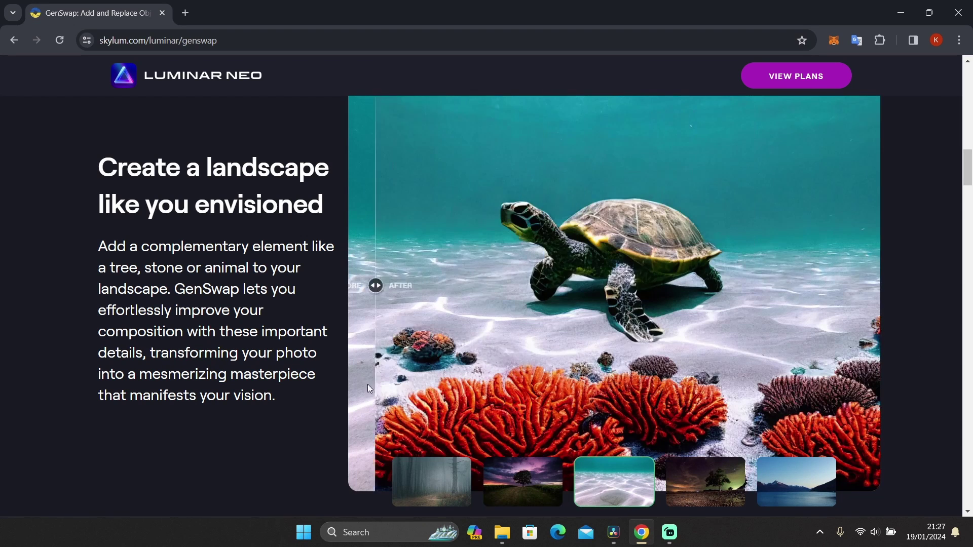
left_click(706, 482)
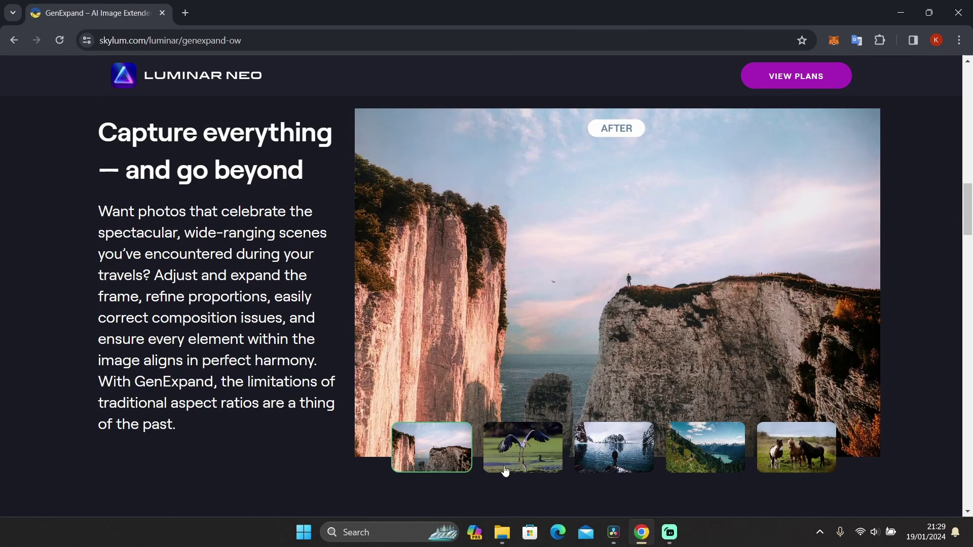
Step: View the heron, lake and mountain GenExpand before-and-after examples
left_click(516, 462)
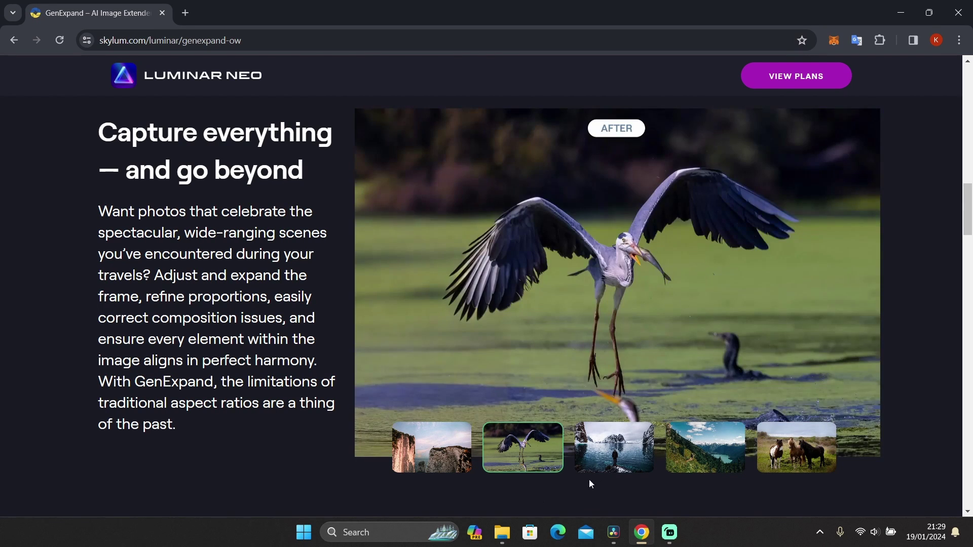
left_click(613, 464)
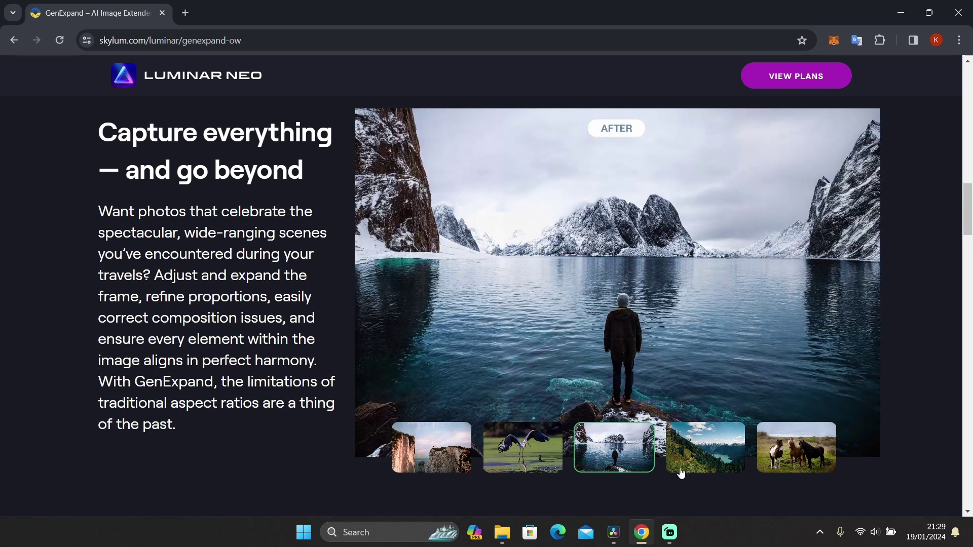
left_click(711, 453)
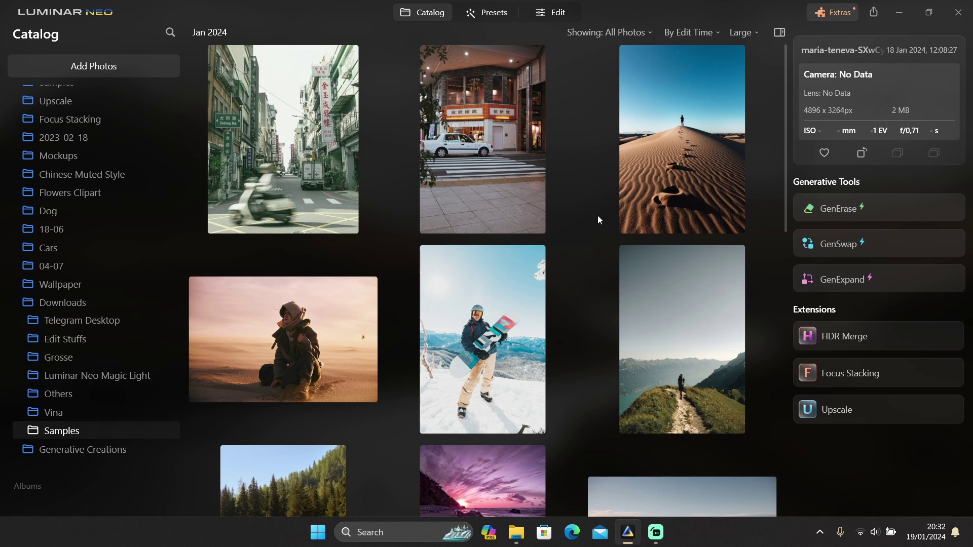
Step: Select the street photo with the blurred scooter in the Samples grid
scroll(598, 219, "down", 10)
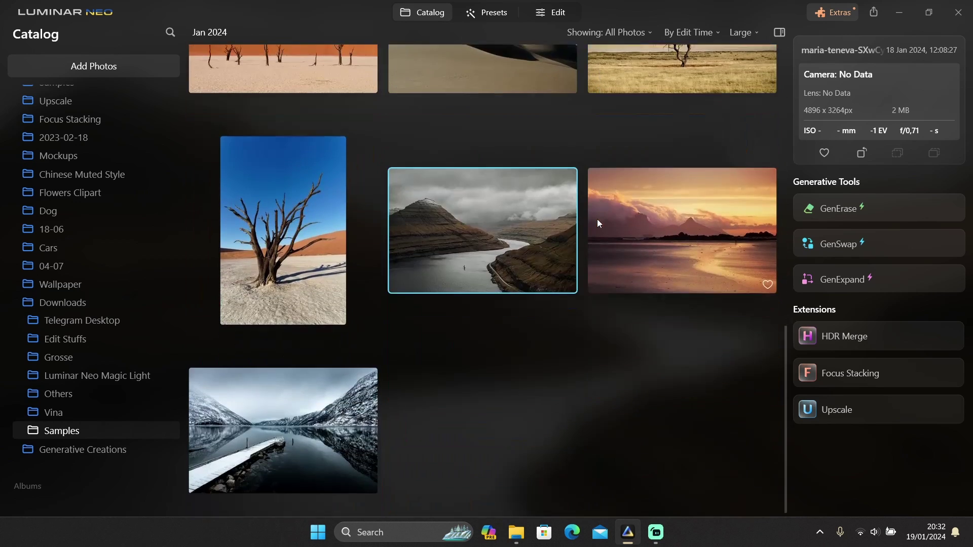
scroll(599, 218, "up", 10)
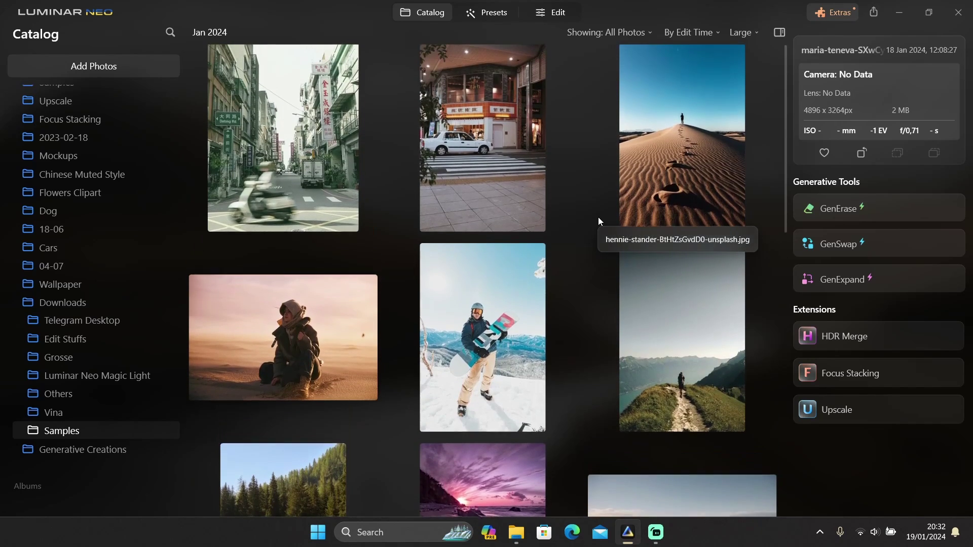
left_click(318, 176)
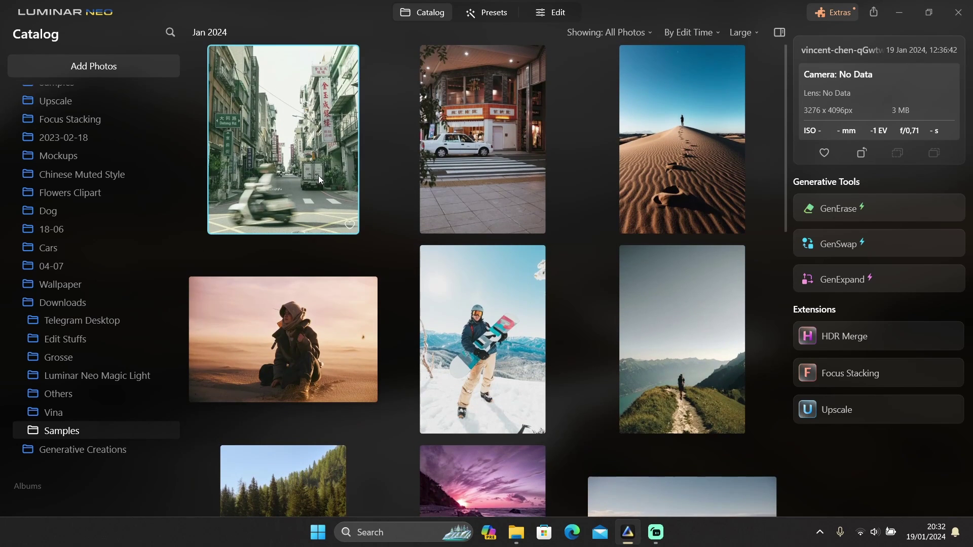
Step: Use GenErase to brush over the blurred scooter on the crosswalk and erase it
left_click(823, 210)
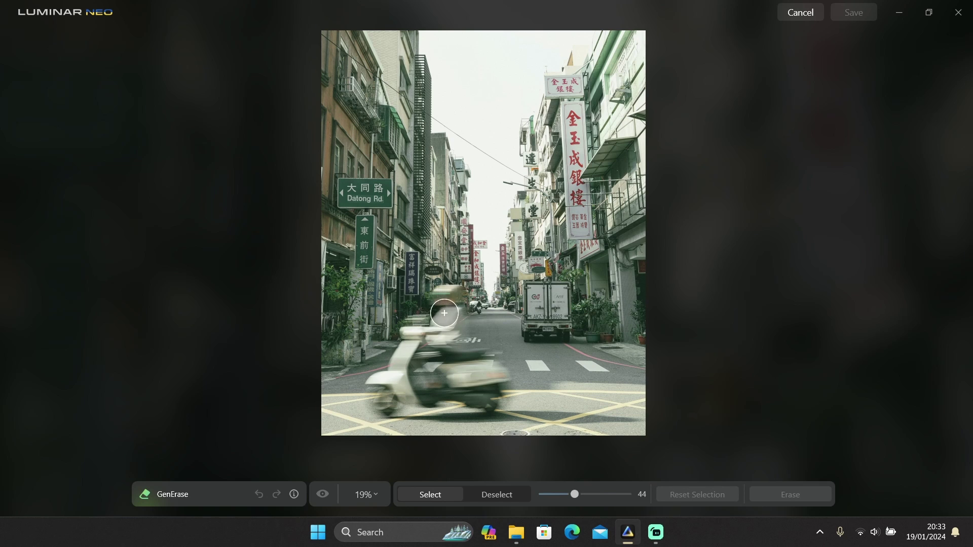
mouse_move(440, 299)
left_mouse_down()
mouse_move(457, 315)
mouse_move(450, 345)
mouse_move(514, 381)
mouse_move(491, 409)
mouse_move(614, 429)
mouse_move(639, 423)
mouse_move(386, 408)
mouse_move(374, 383)
mouse_move(418, 323)
mouse_move(442, 326)
mouse_move(388, 390)
mouse_move(419, 367)
mouse_move(466, 383)
mouse_move(489, 377)
mouse_move(453, 398)
mouse_move(435, 346)
mouse_move(436, 379)
left_mouse_up()
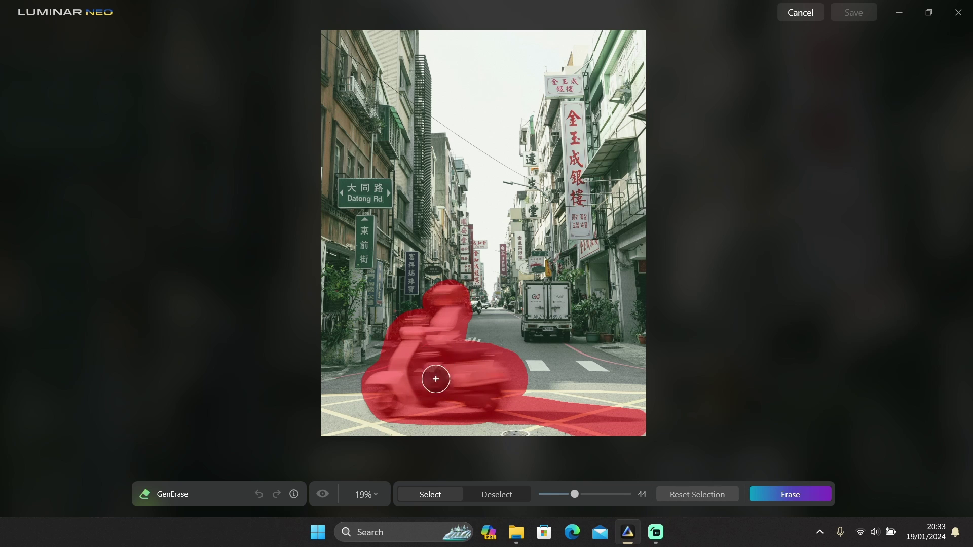
left_click(783, 497)
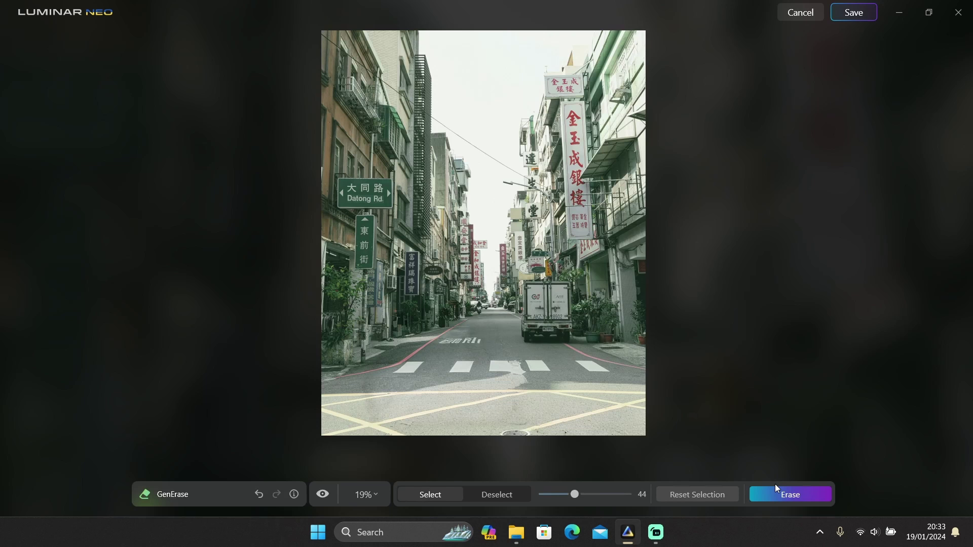
Step: Reset the selection, compare with the original, and erase the smudged crosswalk stripe
left_click(686, 492)
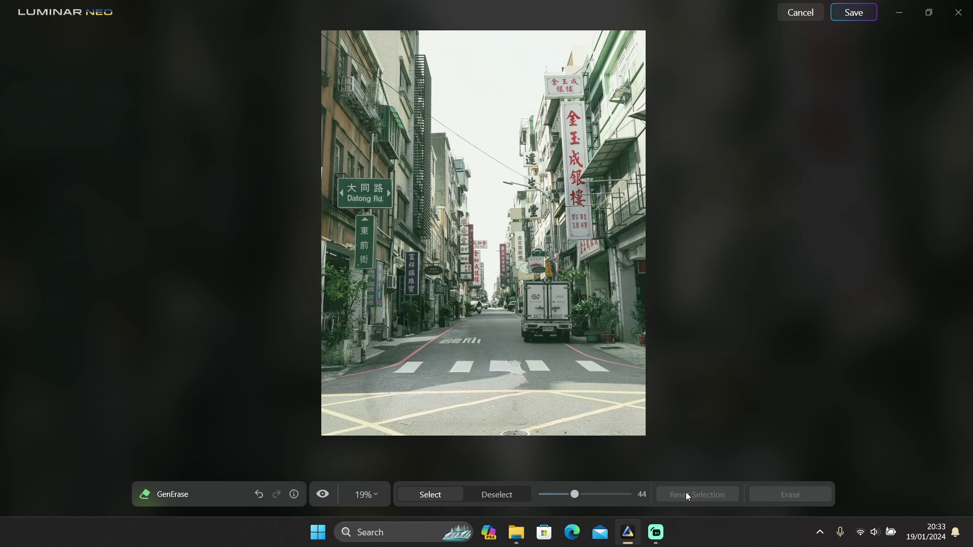
scroll(527, 381, "up", 6)
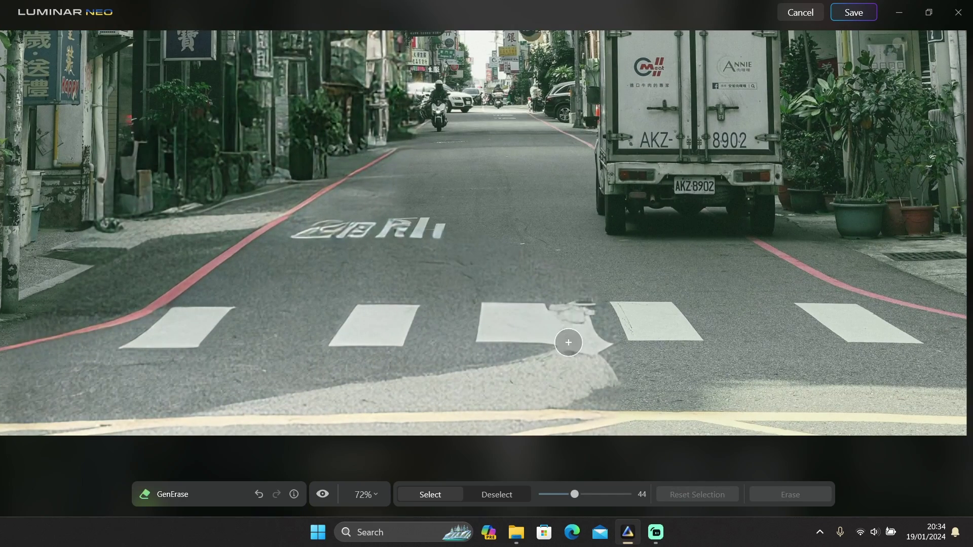
scroll(572, 343, "down", 4)
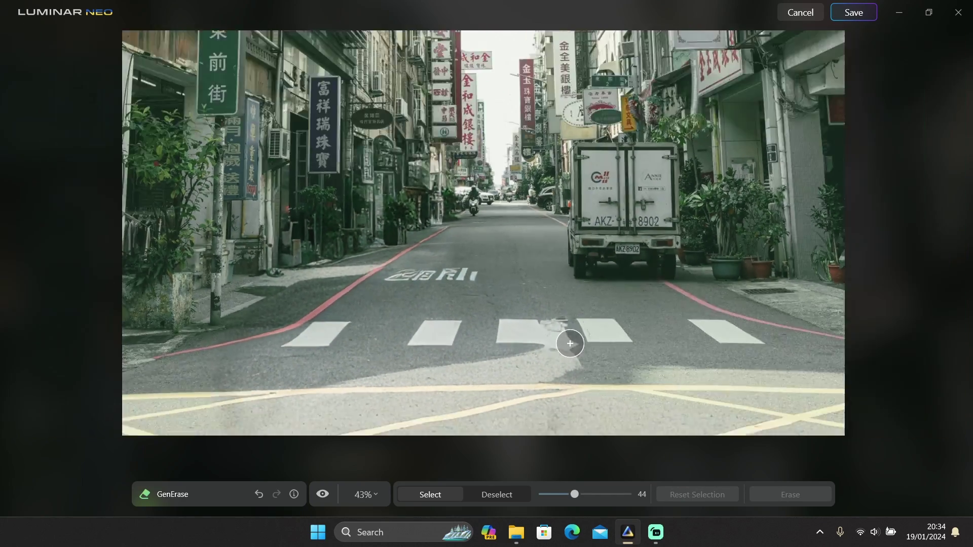
scroll(568, 343, "down", 2)
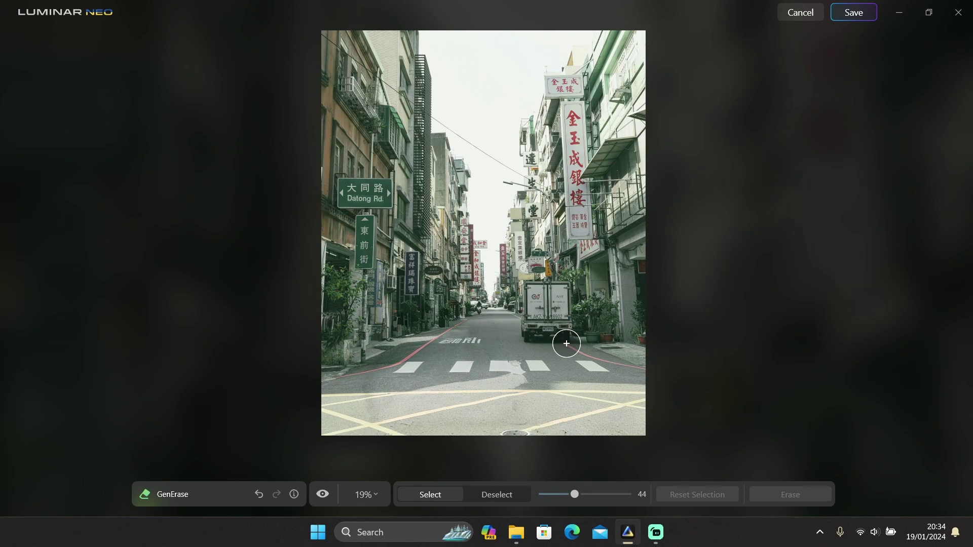
left_click(323, 495)
left_click(323, 495)
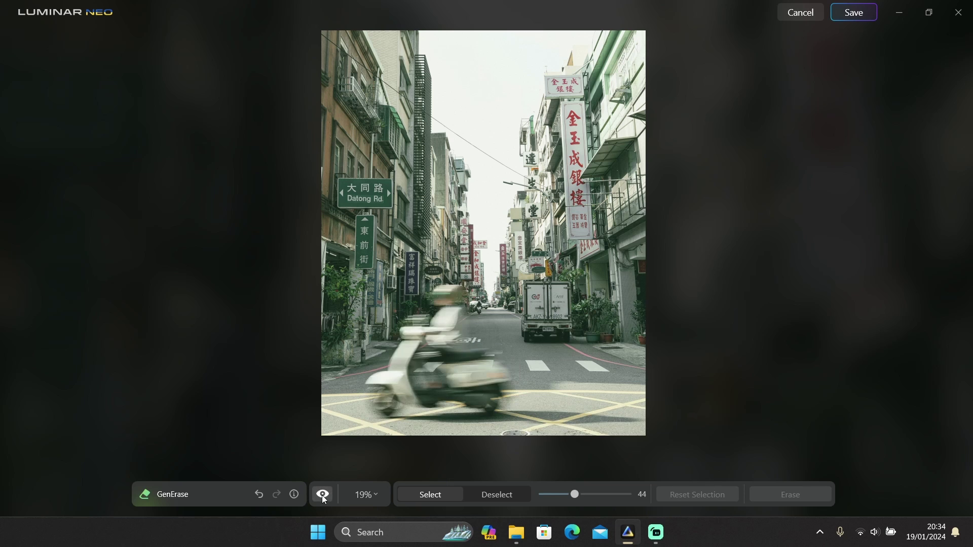
mouse_move(504, 362)
left_mouse_down()
mouse_move(512, 380)
mouse_move(516, 369)
mouse_move(426, 387)
mouse_move(516, 391)
left_mouse_up()
left_click(774, 490)
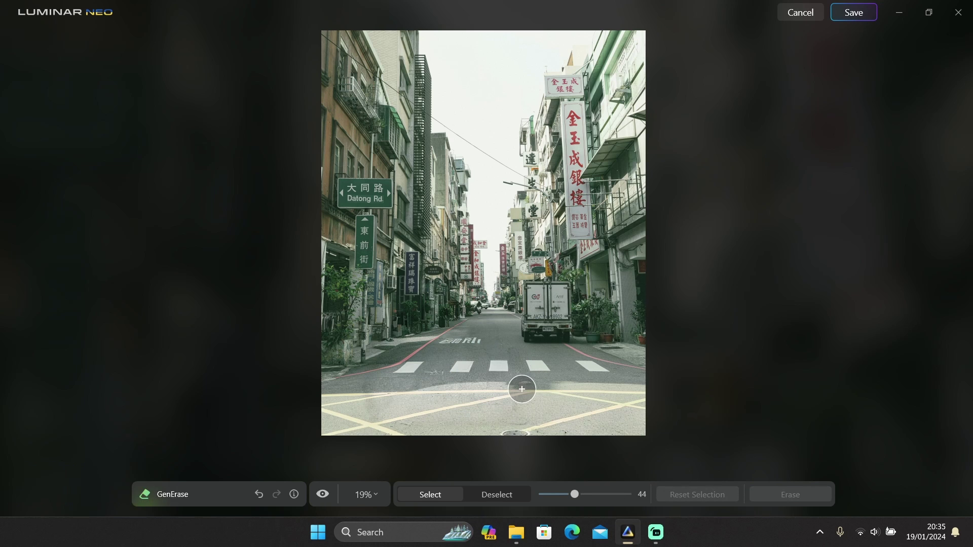
Step: Save the erased street photo as a GenErase TIF in Generative Creations
scroll(507, 378, "up", 3)
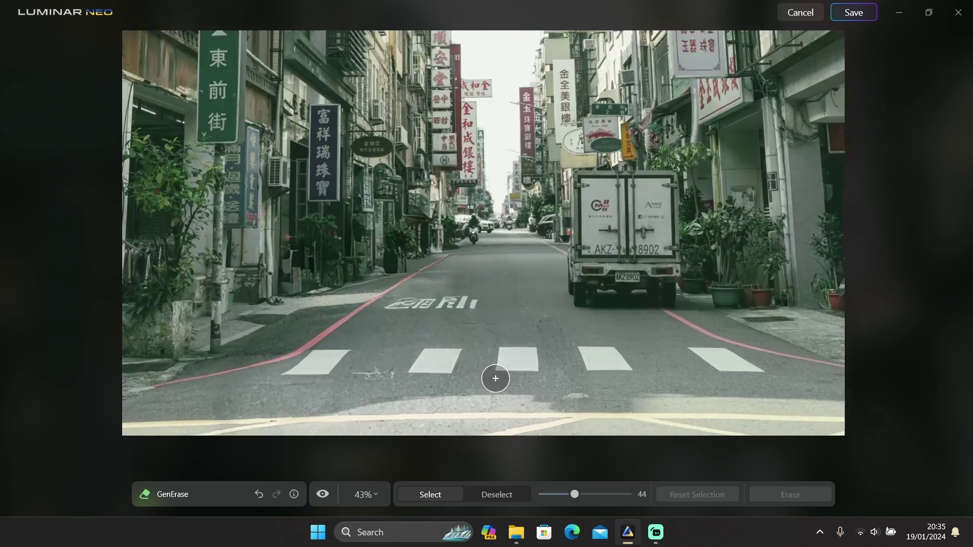
scroll(557, 376, "down", 3)
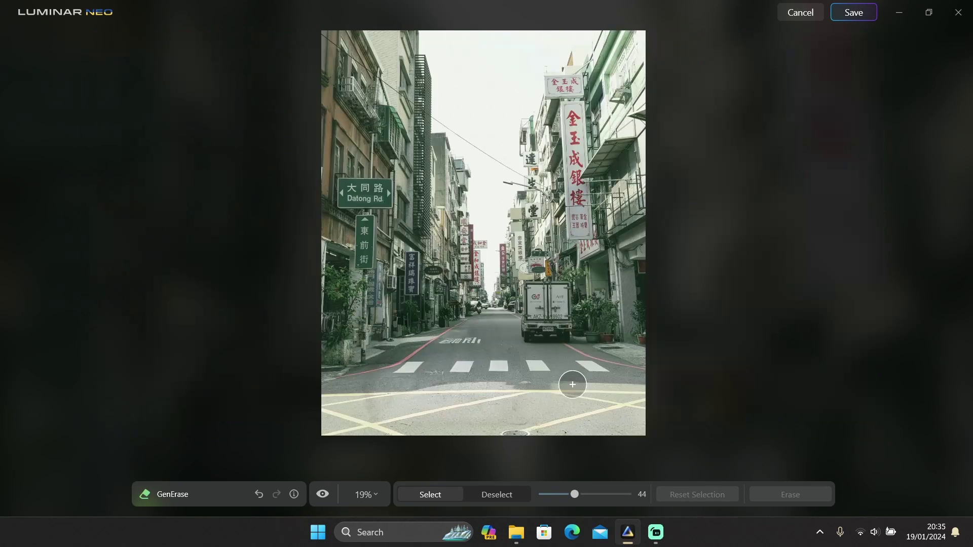
left_click(855, 13)
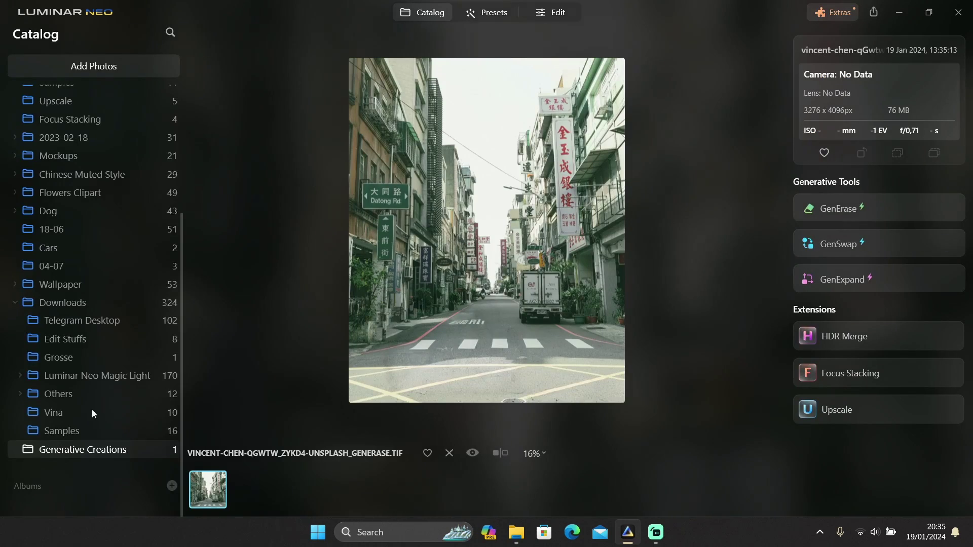
Step: Pick the night taxi photo from Samples and erase the white taxi with GenErase
left_click(84, 431)
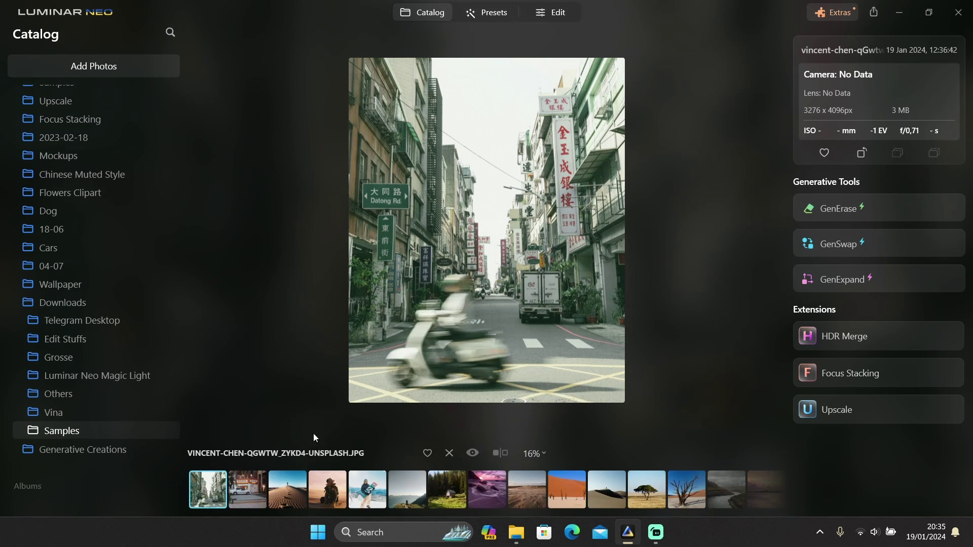
left_click(249, 489)
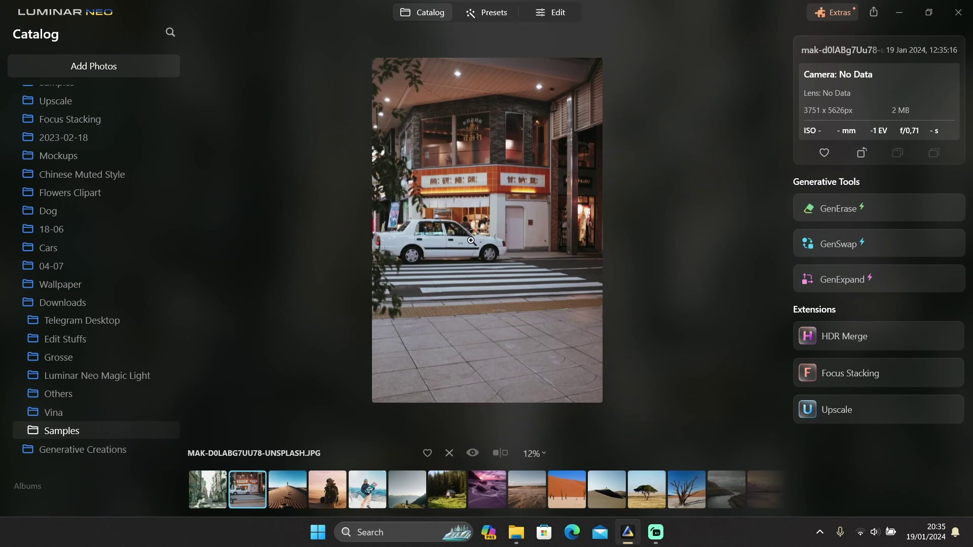
left_click(837, 213)
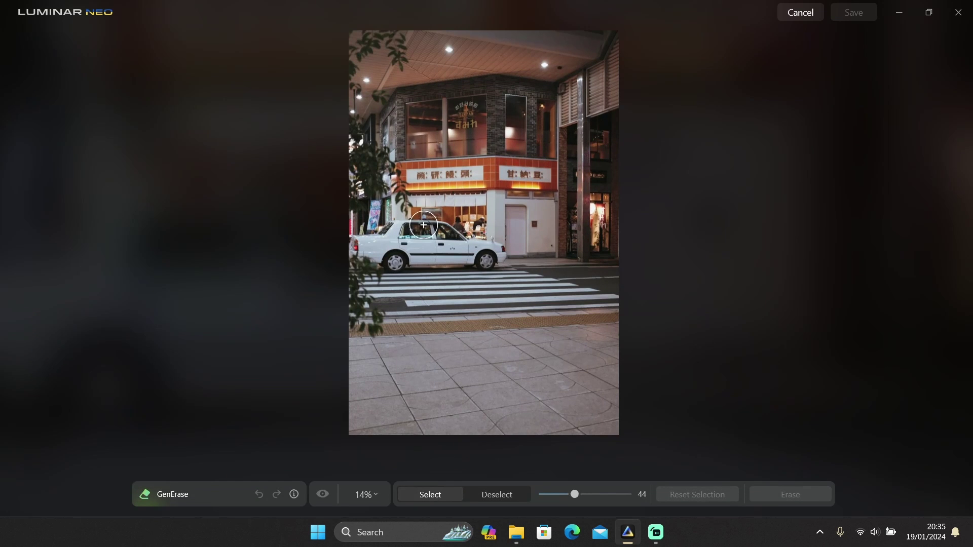
mouse_move(424, 222)
left_mouse_down()
mouse_move(372, 231)
mouse_move(388, 262)
mouse_move(437, 254)
mouse_move(459, 234)
mouse_move(441, 259)
mouse_move(496, 274)
left_mouse_up()
left_click(764, 488)
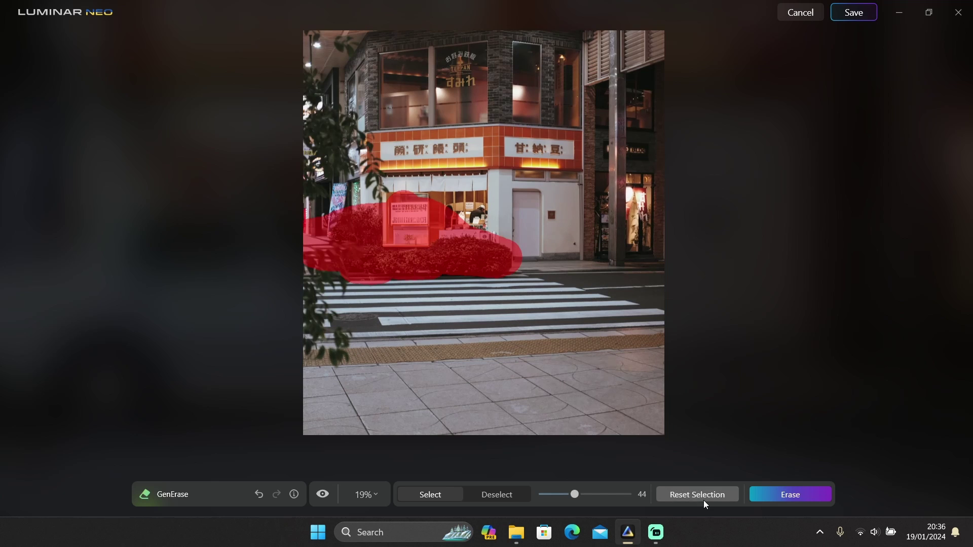
Step: Erase the bulky hedge in front of the shop, then save the taxi photo
left_click(678, 500)
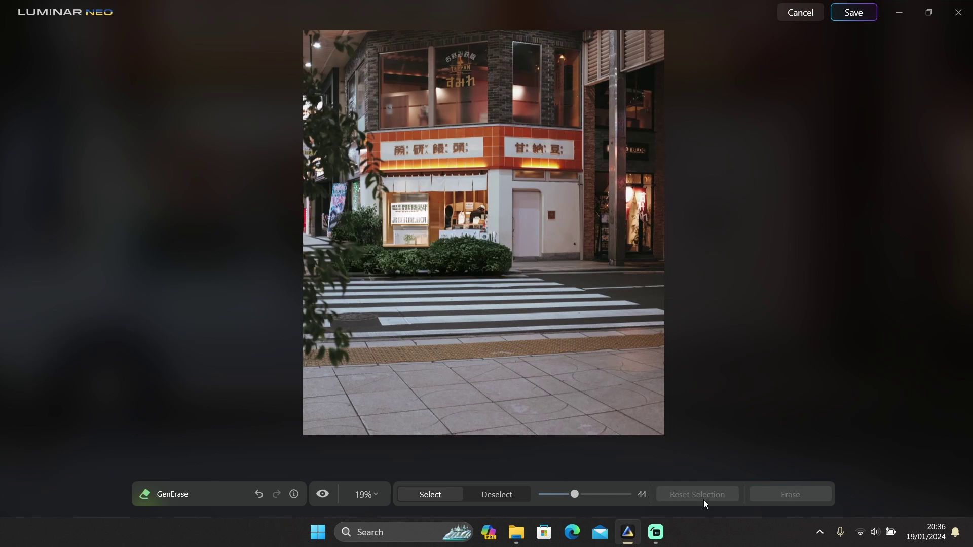
scroll(469, 269, "up", 4)
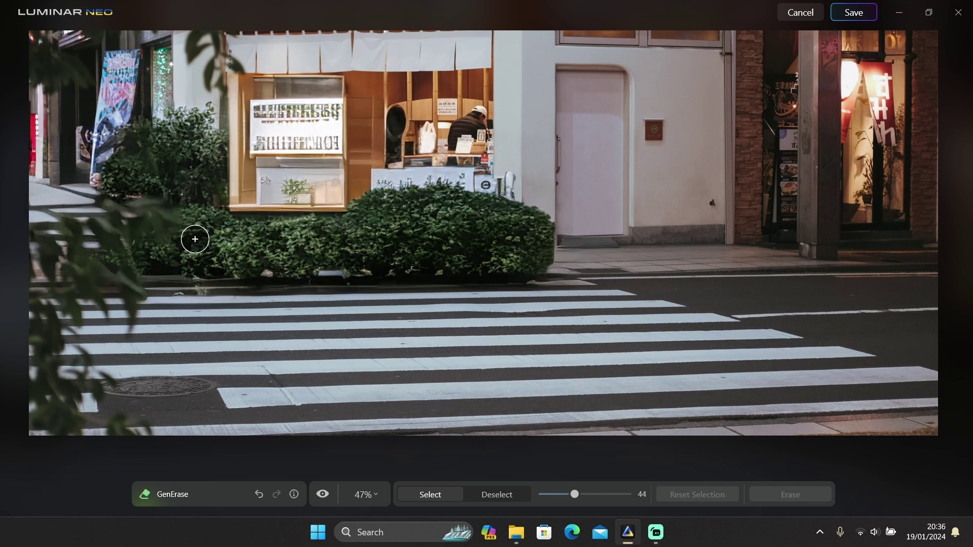
key("ctrl+0")
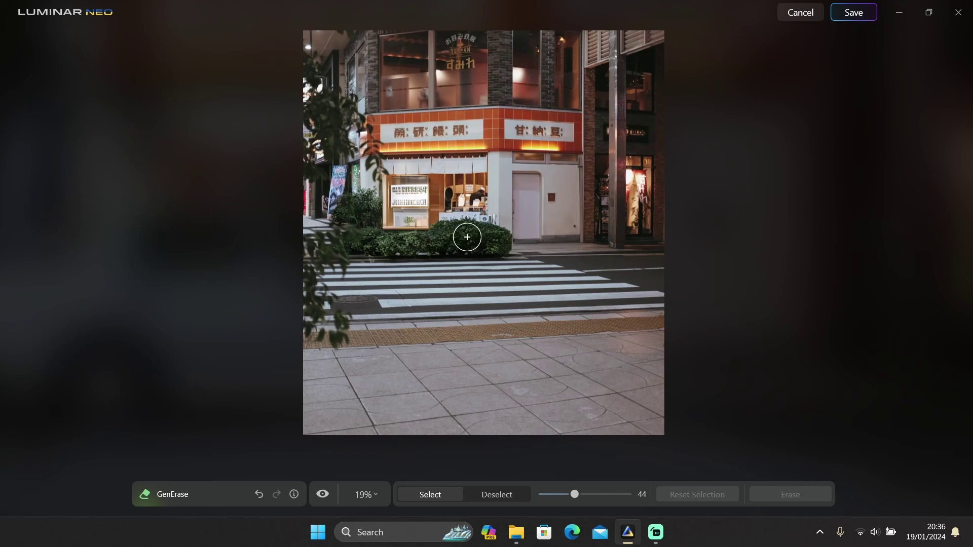
scroll(466, 240, "up", 3)
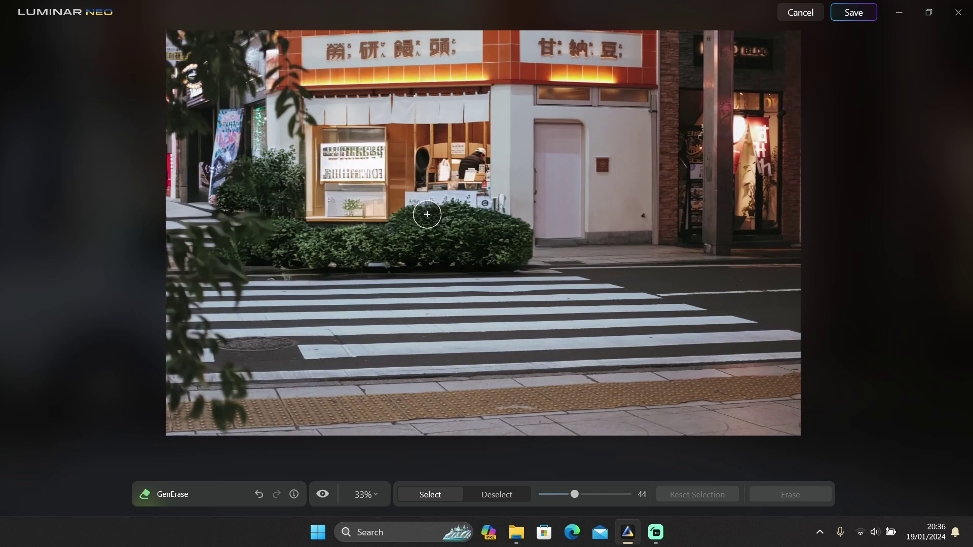
scroll(411, 211, "down", 2)
mouse_move(423, 212)
left_mouse_down()
mouse_move(473, 211)
mouse_move(503, 224)
mouse_move(330, 238)
left_mouse_up()
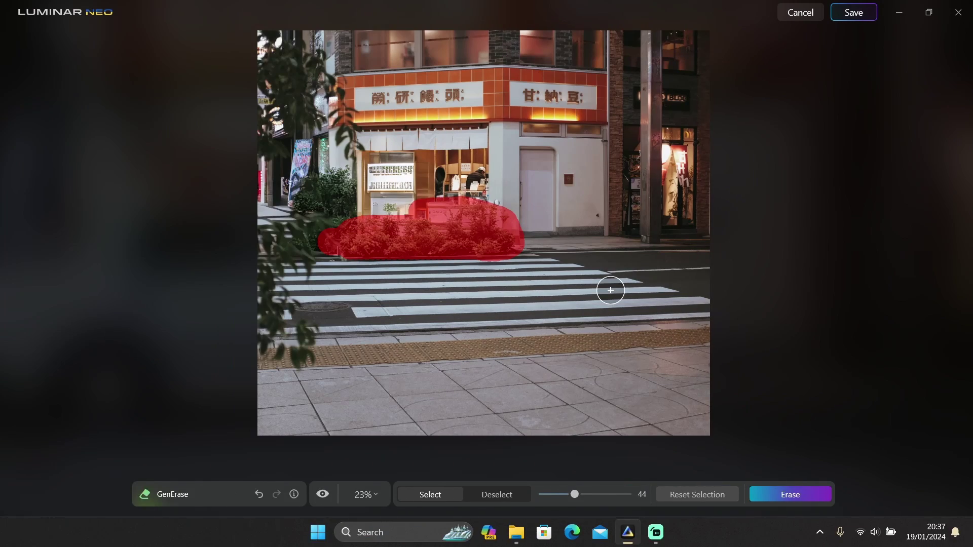
left_click(698, 495)
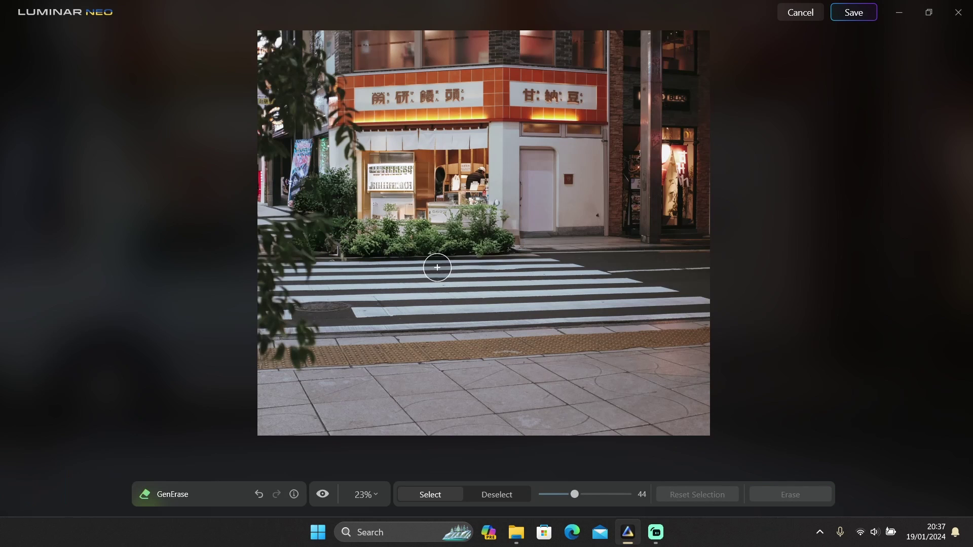
left_click(854, 13)
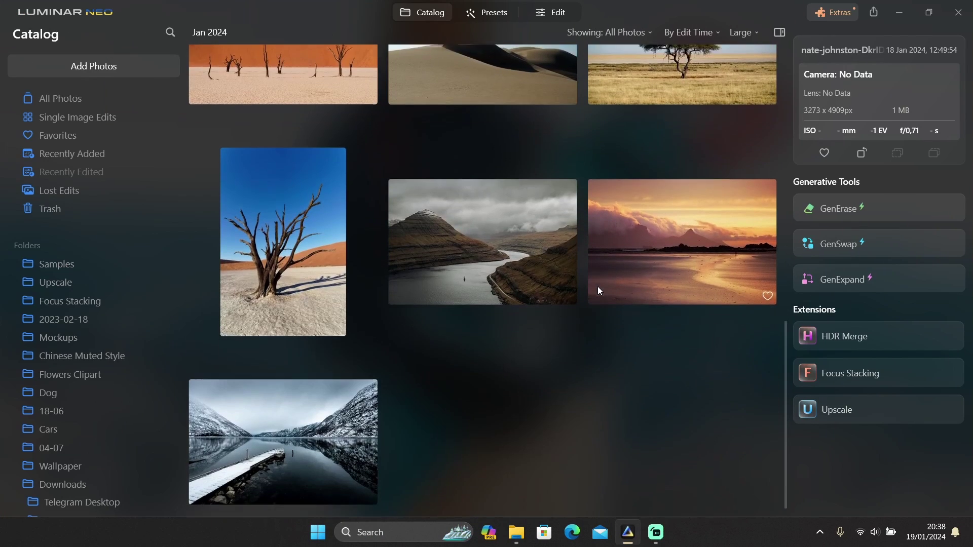
Step: Open the desert dunes photo in GenErase and erase the tall tree and its shadow
left_click(293, 237)
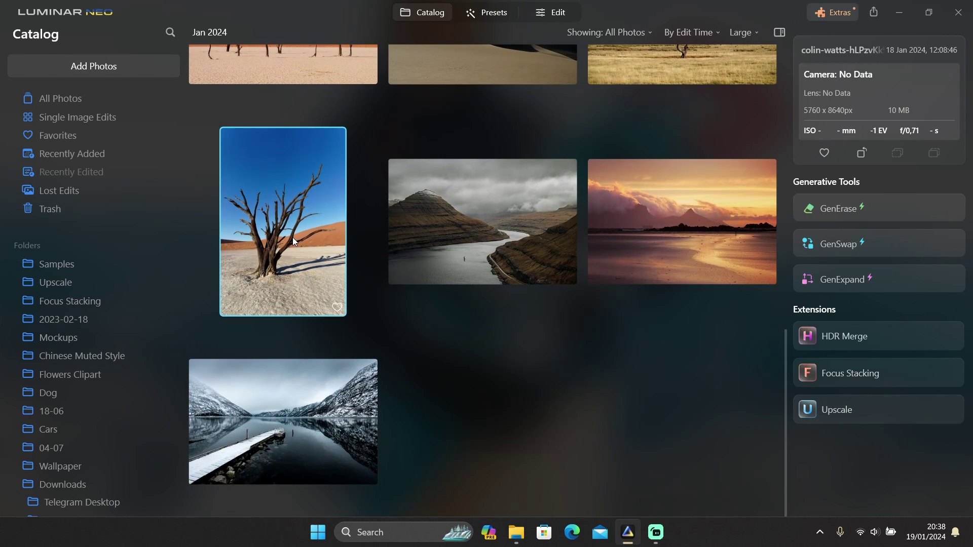
double_click(293, 237)
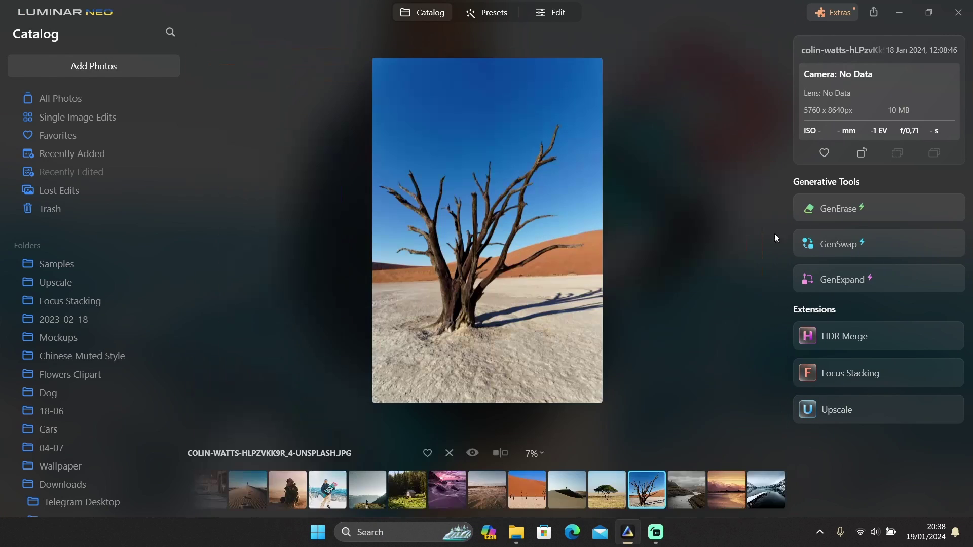
left_click(851, 216)
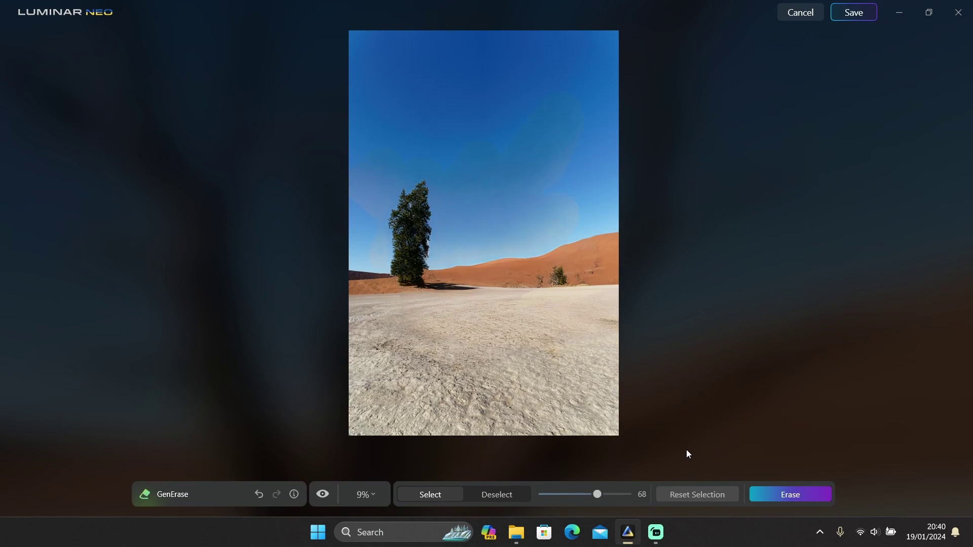
left_click(697, 495)
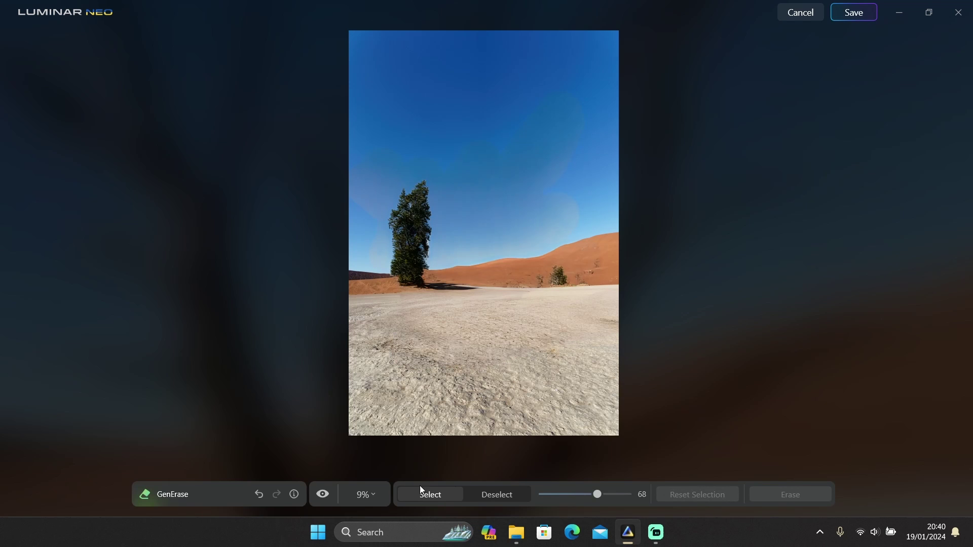
mouse_move(415, 189)
left_mouse_down()
mouse_move(402, 211)
mouse_move(404, 274)
mouse_move(456, 286)
mouse_move(428, 247)
mouse_move(441, 256)
left_mouse_up()
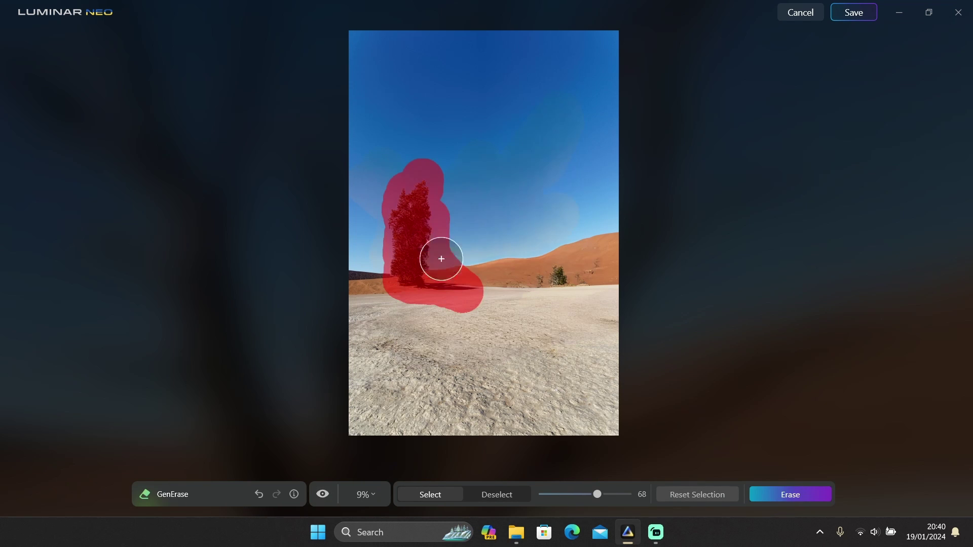
left_click(802, 489)
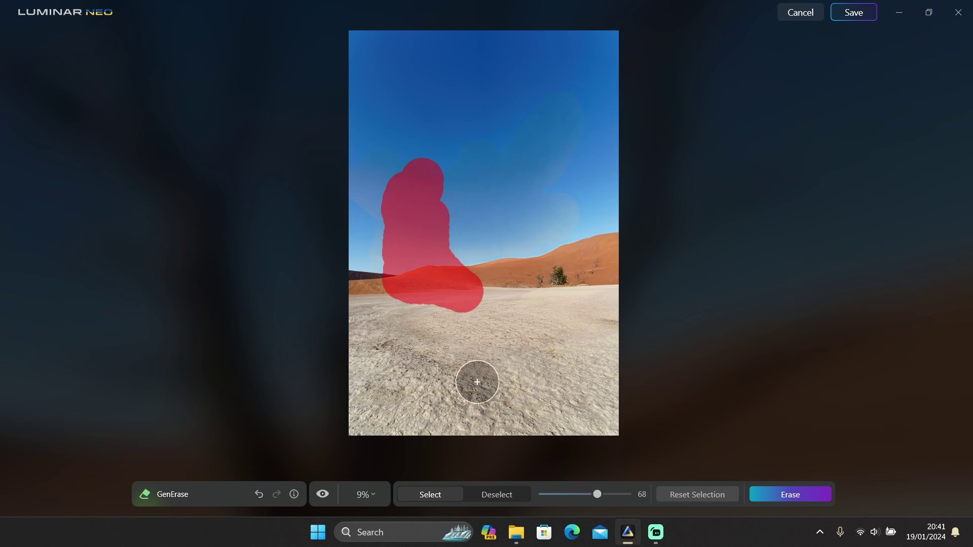
Step: Compare with the original, reset the selection, and mark the leftover tree traces in the sky
left_click(327, 495)
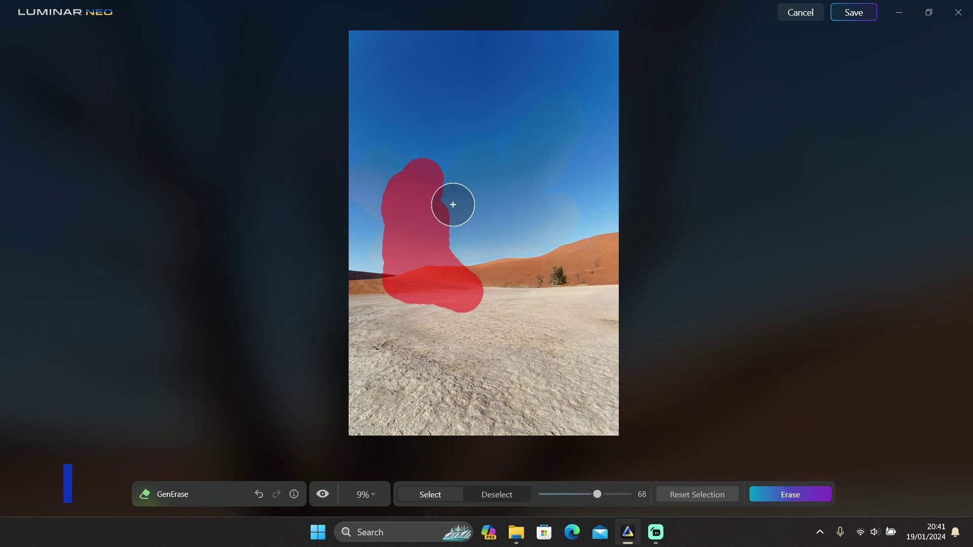
left_click(696, 496)
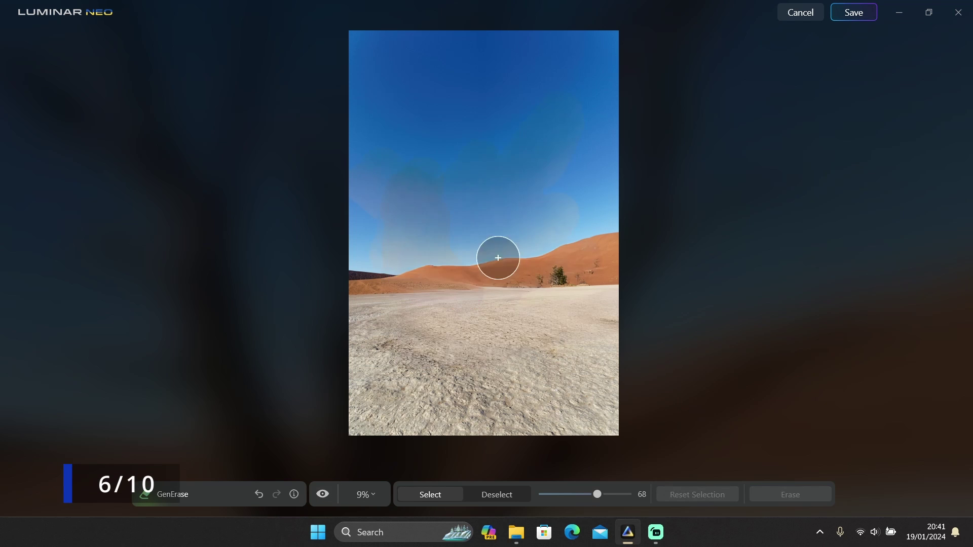
scroll(484, 239, "up", 4)
scroll(481, 230, "down", 2)
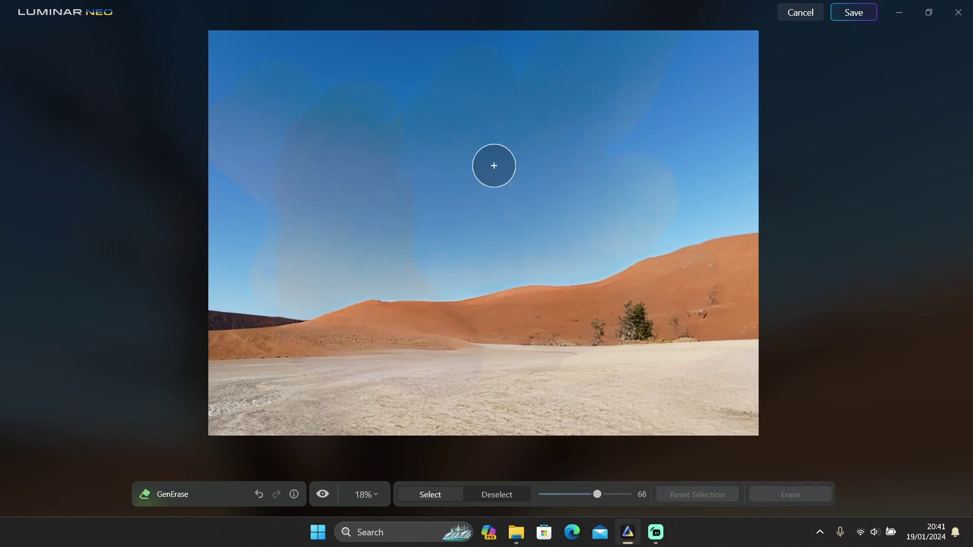
left_click_drag(526, 145, 510, 230)
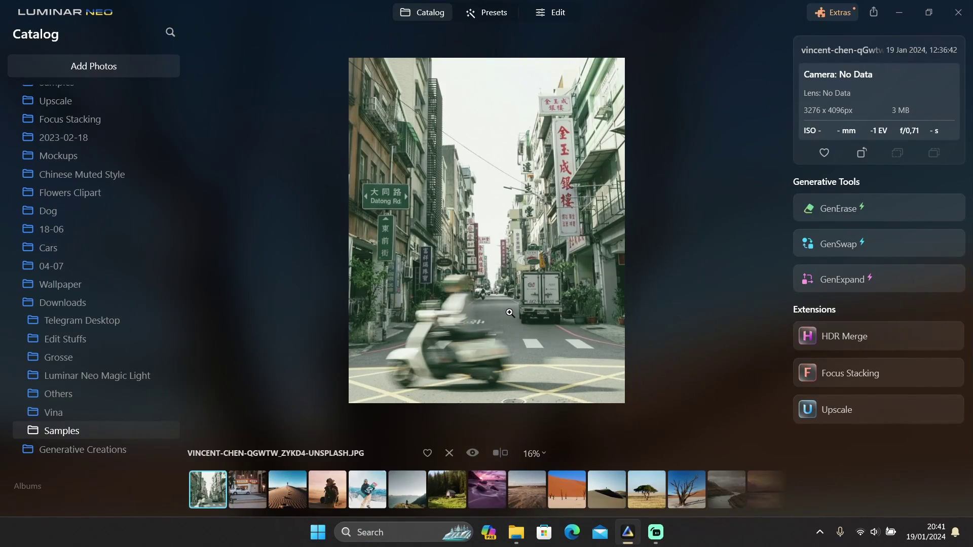
Step: Return to the Samples catalog photo grid
double_click(510, 314)
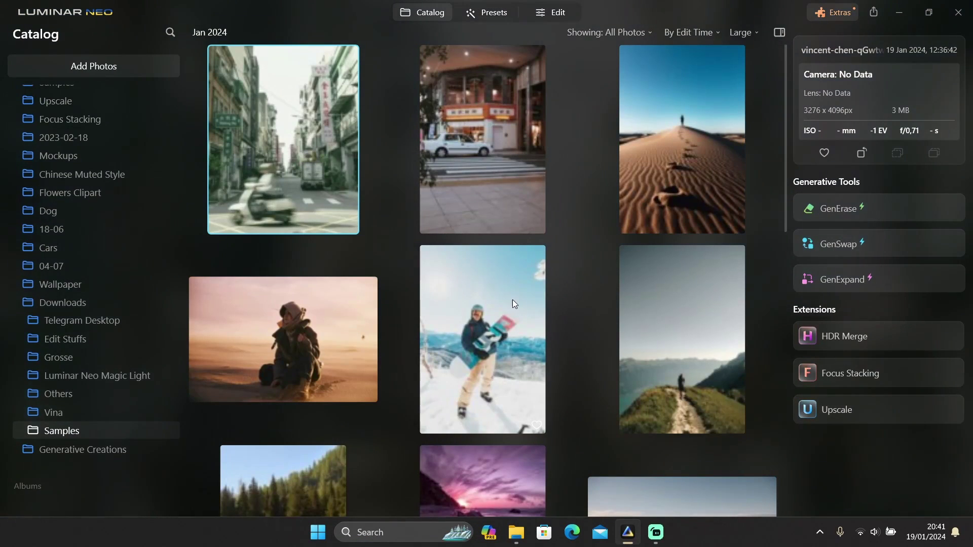
scroll(507, 296, "down", 4)
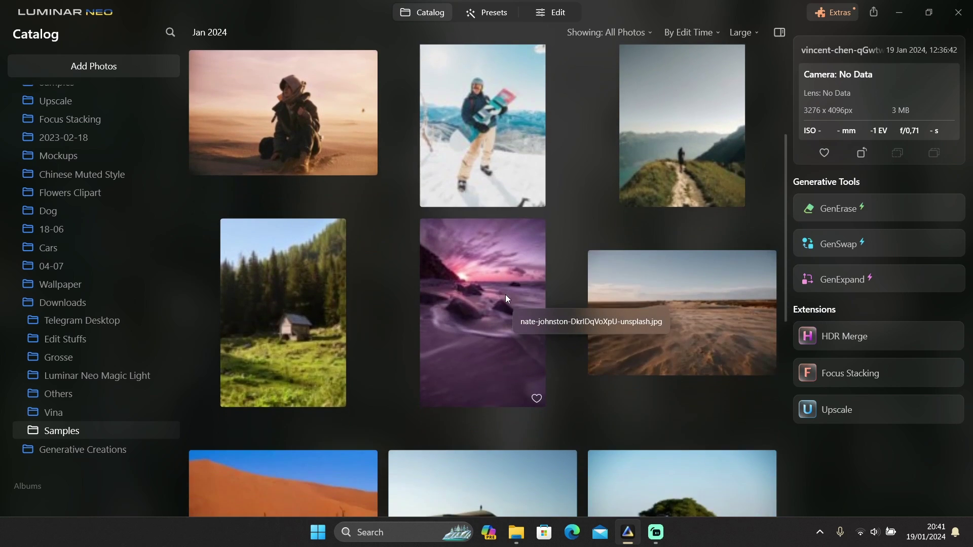
scroll(306, 182, "up", 1)
Step: In GenSwap on the desert portrait, brush the sand left of the woman and generate 'a dog sitting'
left_click(309, 181)
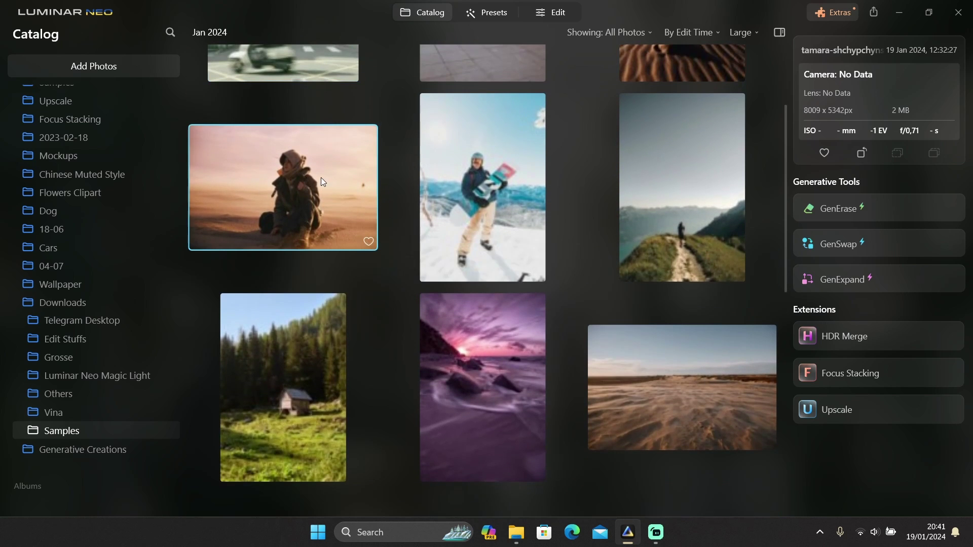
left_click(851, 246)
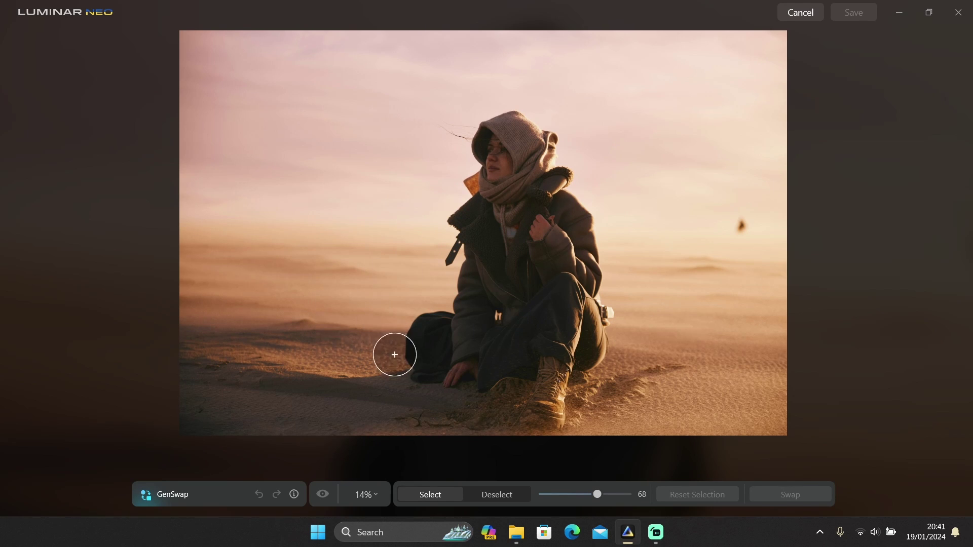
mouse_move(395, 354)
left_mouse_down()
mouse_move(412, 298)
mouse_move(444, 303)
mouse_move(449, 247)
mouse_move(437, 205)
mouse_move(330, 193)
mouse_move(293, 232)
mouse_move(299, 370)
mouse_move(375, 388)
mouse_move(362, 350)
mouse_move(308, 353)
mouse_move(349, 297)
mouse_move(310, 252)
mouse_move(322, 210)
mouse_move(351, 276)
mouse_move(390, 265)
mouse_move(407, 228)
mouse_move(400, 280)
mouse_move(388, 302)
mouse_move(374, 302)
mouse_move(370, 347)
left_mouse_up()
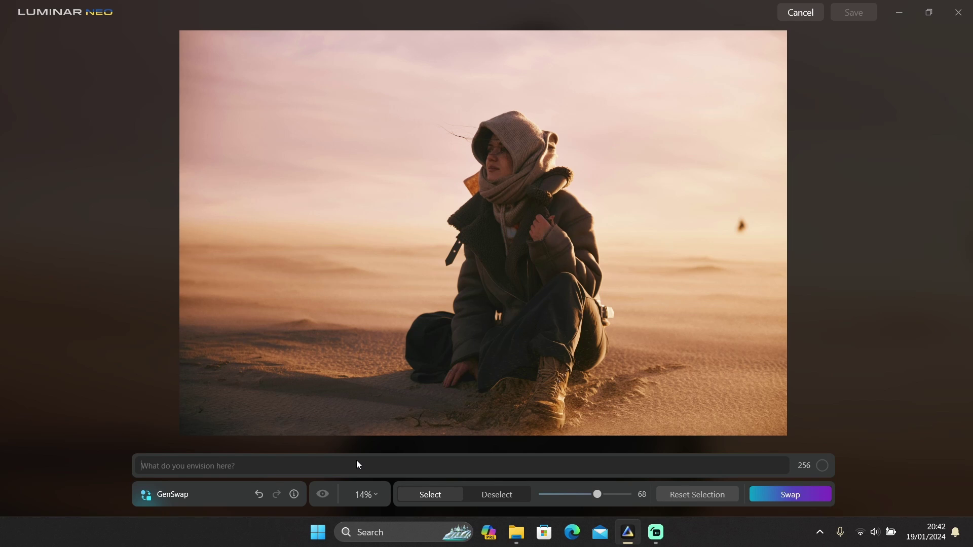
type("a dog sitting")
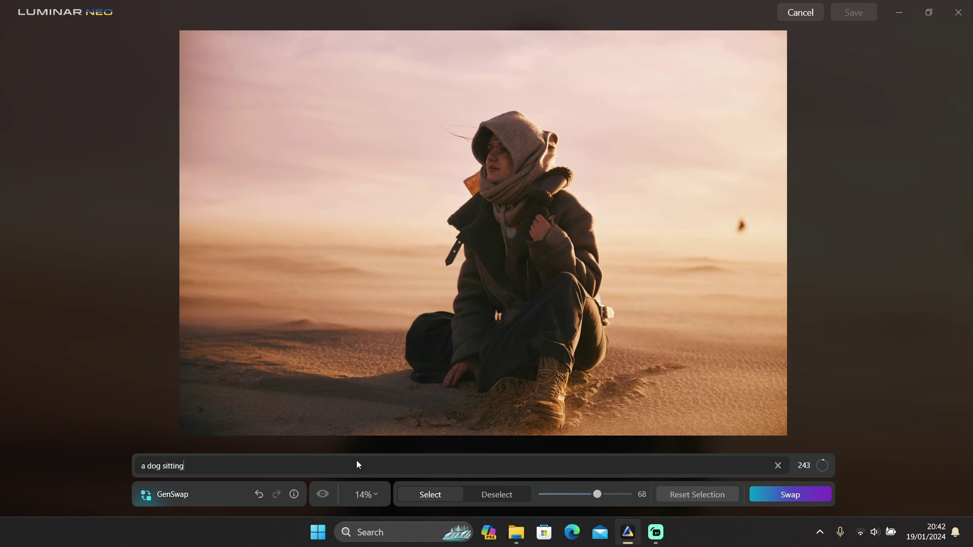
left_click(802, 494)
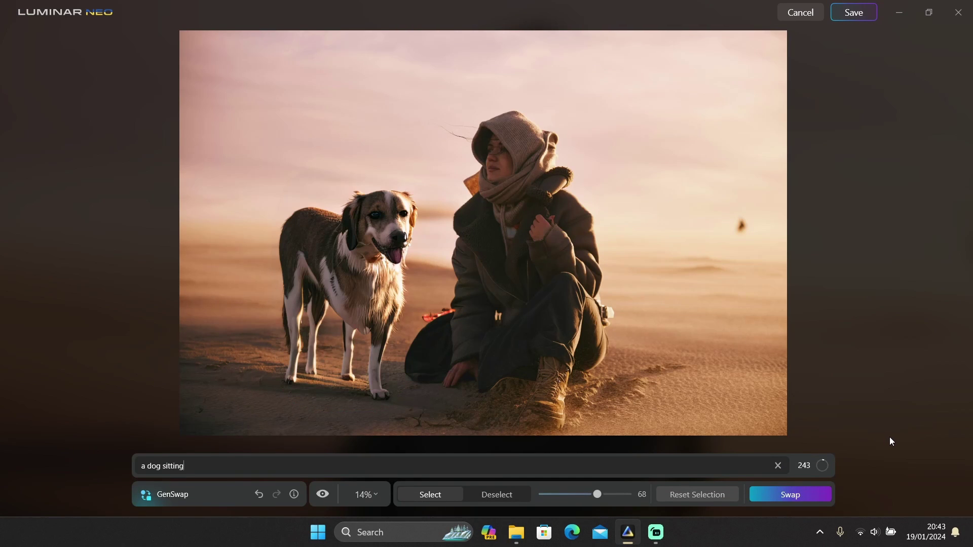
left_click(680, 494)
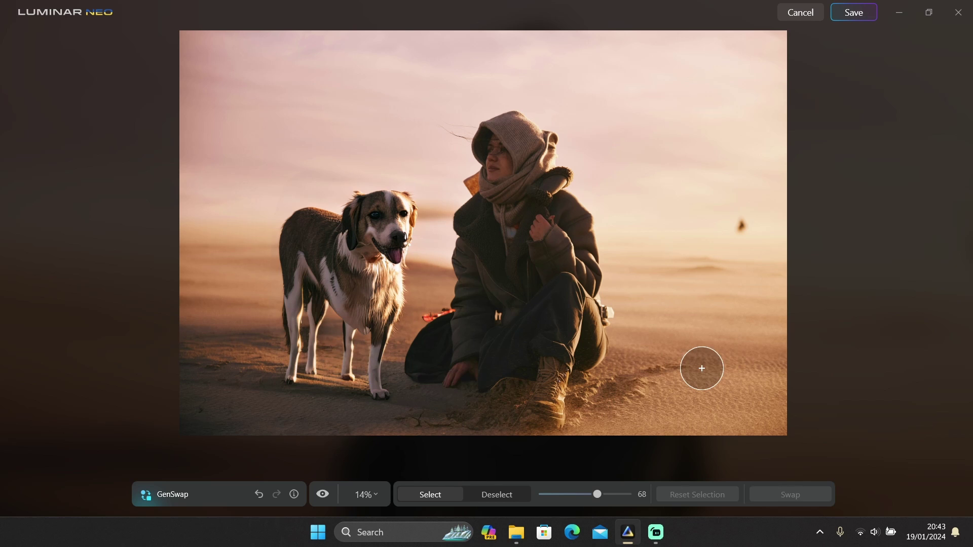
scroll(346, 358, "up", 3)
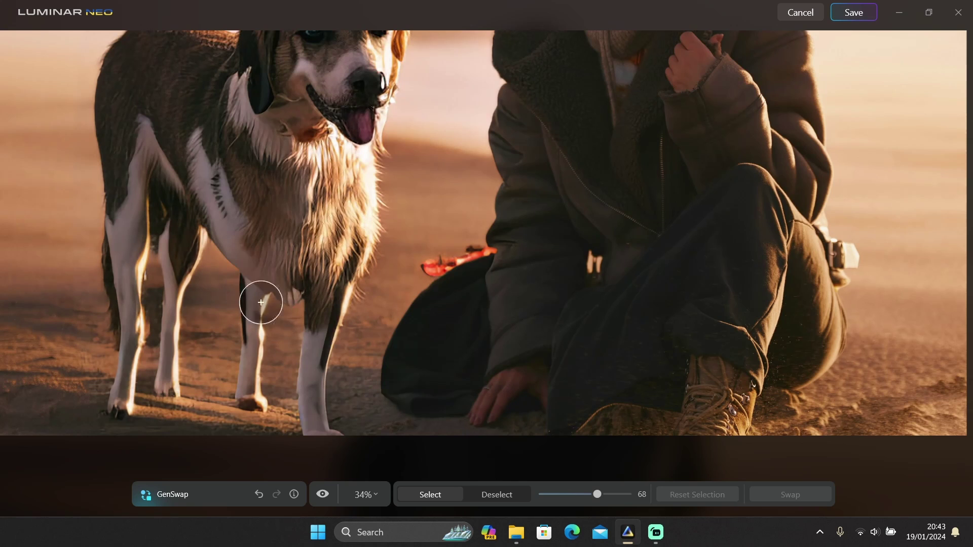
scroll(263, 320, "down", 2)
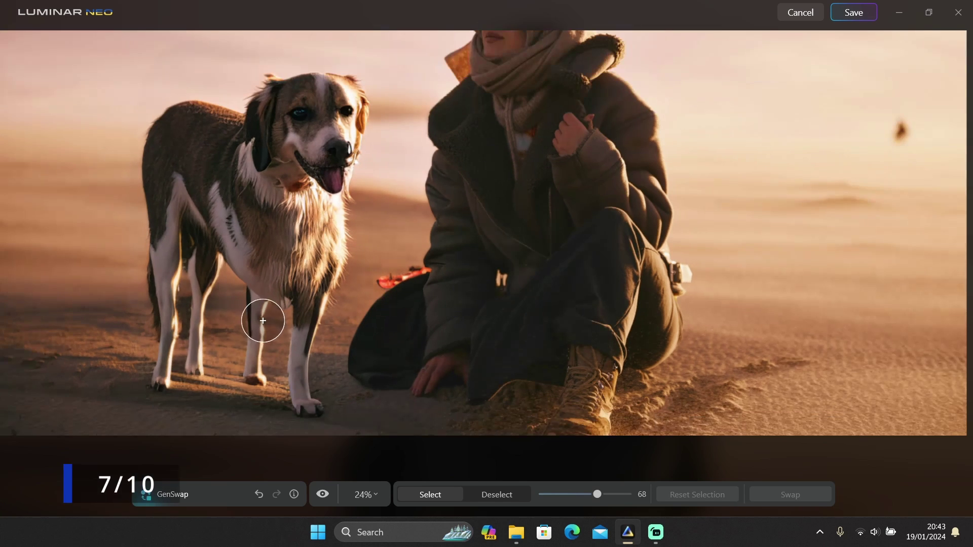
scroll(262, 327, "down", 2)
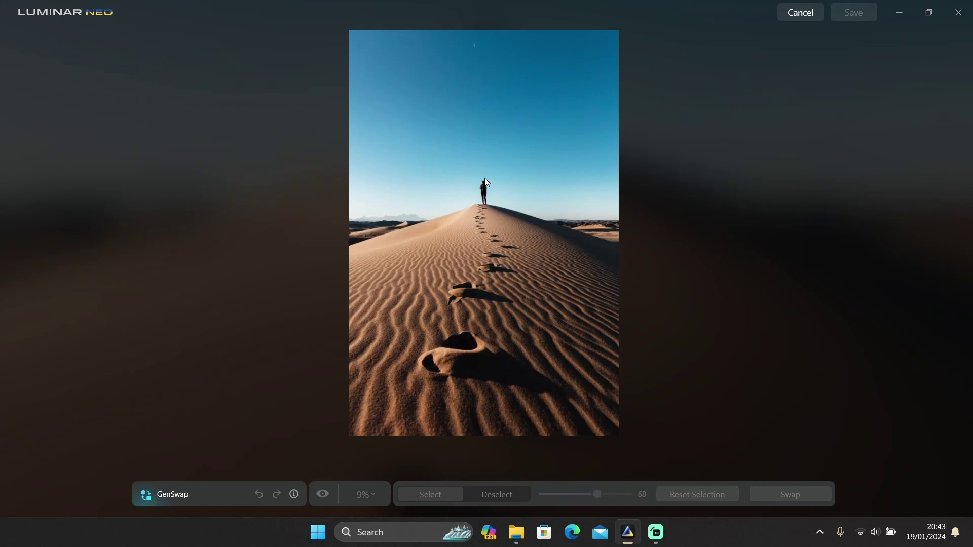
Step: Brush over the walker and footprint trail and swap in 'a camel', keeping the result
mouse_move(484, 179)
left_mouse_down()
mouse_move(483, 216)
mouse_move(502, 241)
mouse_move(484, 277)
mouse_move(454, 284)
mouse_move(439, 363)
mouse_move(487, 364)
mouse_move(554, 390)
mouse_move(463, 354)
mouse_move(489, 222)
mouse_move(482, 183)
mouse_move(487, 426)
left_mouse_up()
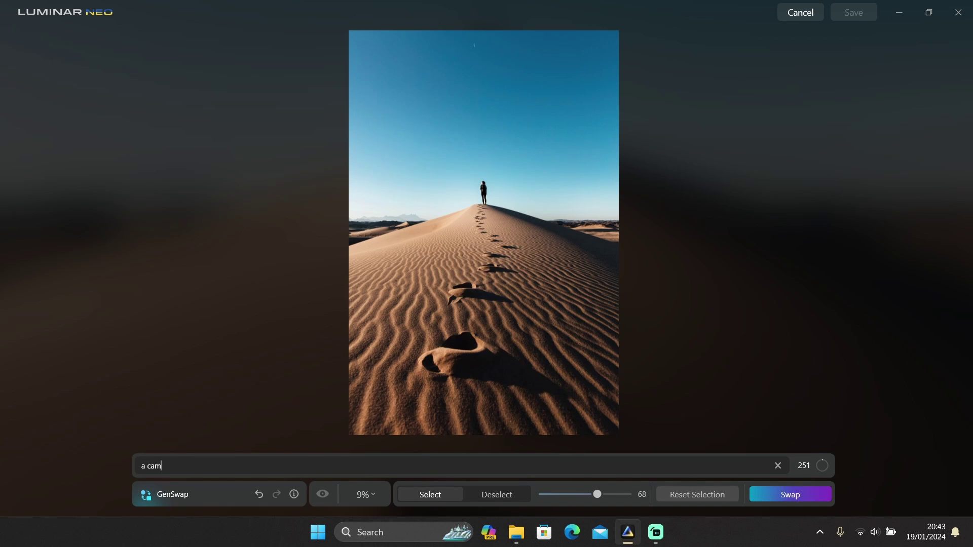
left_click(774, 497)
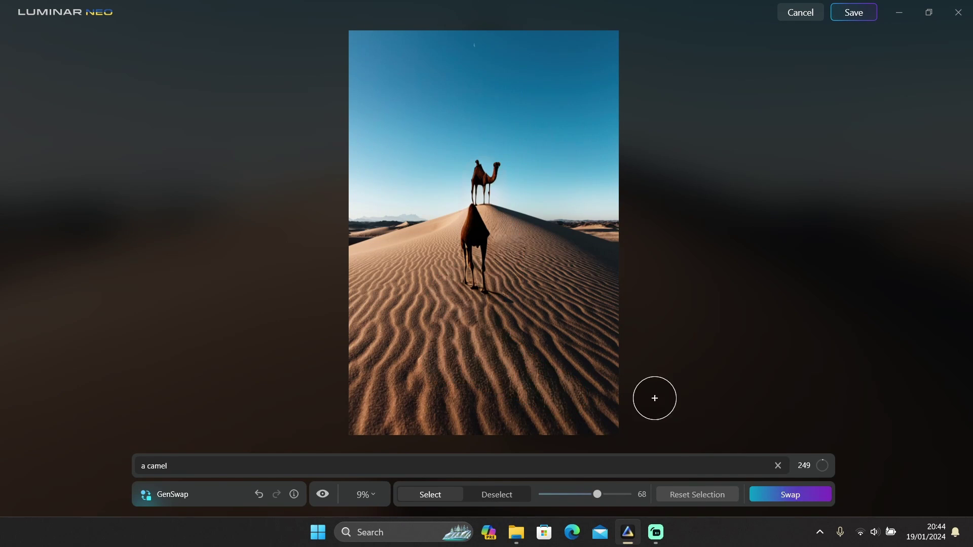
left_click(706, 492)
scroll(558, 251, "up", 3)
scroll(559, 251, "down", 3)
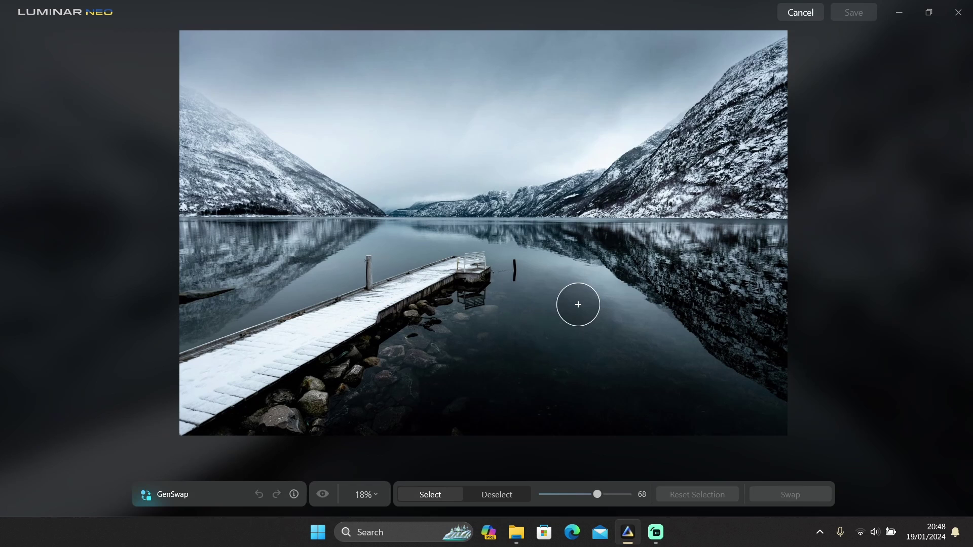
Step: Generate a small boat in the water beside the pier end, then clear the marked area
mouse_move(509, 291)
left_mouse_down()
mouse_move(466, 338)
mouse_move(458, 312)
mouse_move(438, 312)
mouse_move(469, 302)
mouse_move(443, 328)
mouse_move(454, 339)
mouse_move(521, 327)
mouse_move(504, 323)
mouse_move(458, 349)
mouse_move(418, 334)
mouse_move(483, 369)
left_mouse_up()
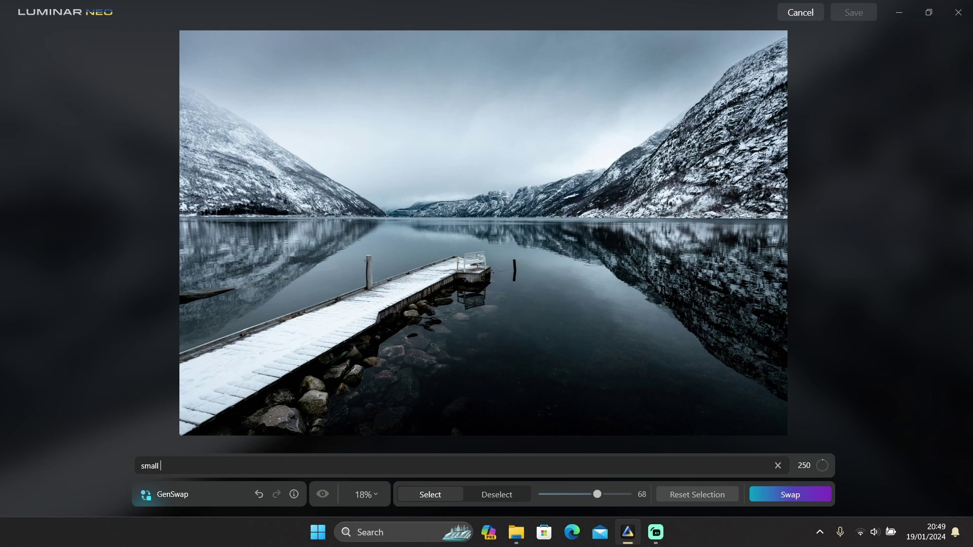
left_click(771, 495)
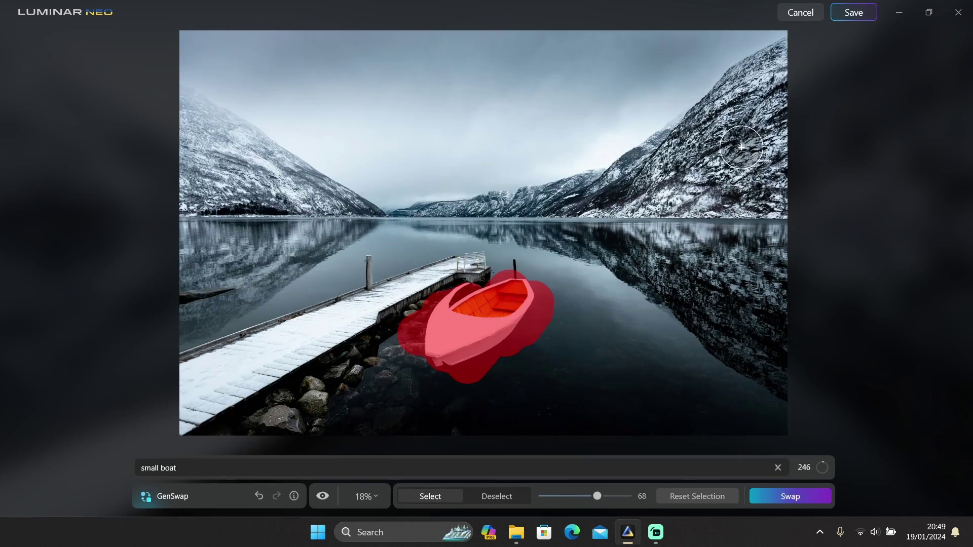
left_click(698, 497)
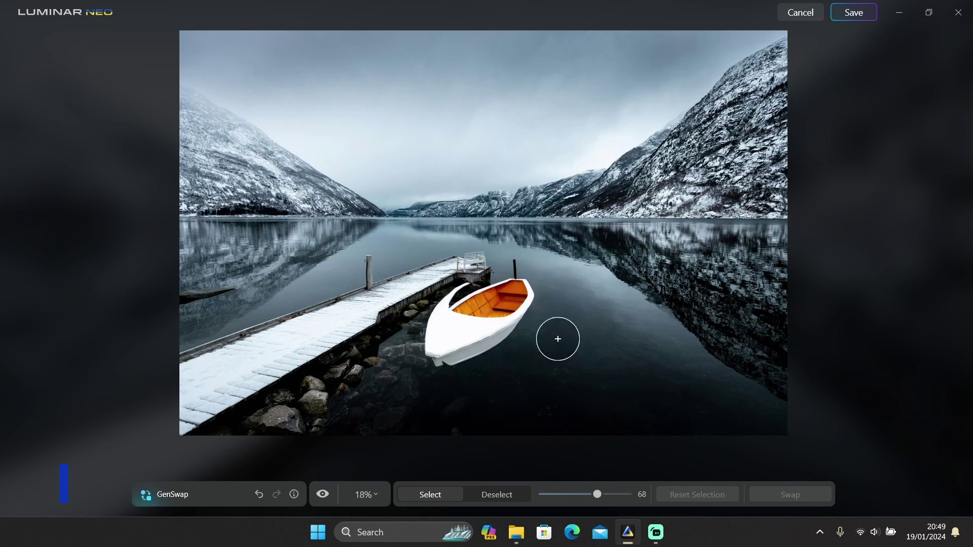
scroll(537, 338, "up", 3)
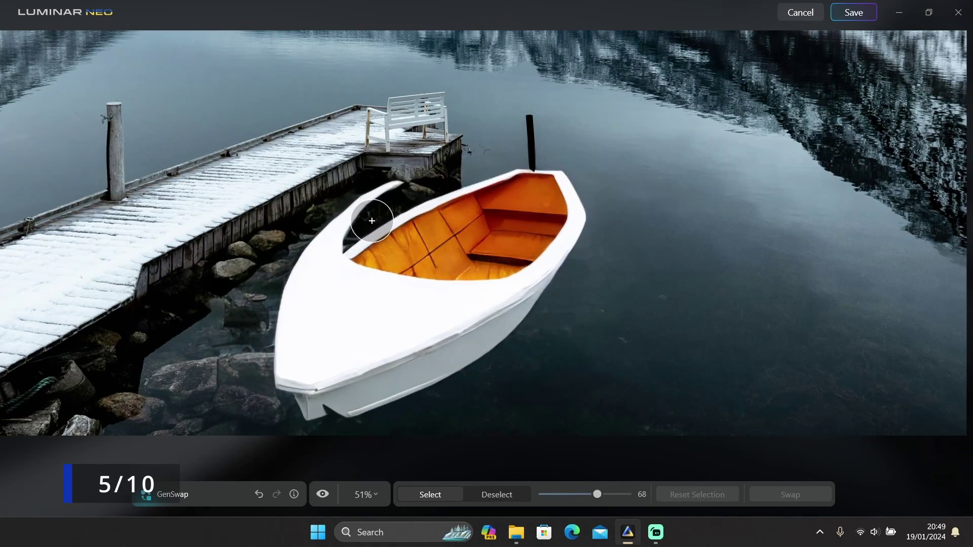
scroll(361, 227, "down", 1)
scroll(362, 228, "down", 3)
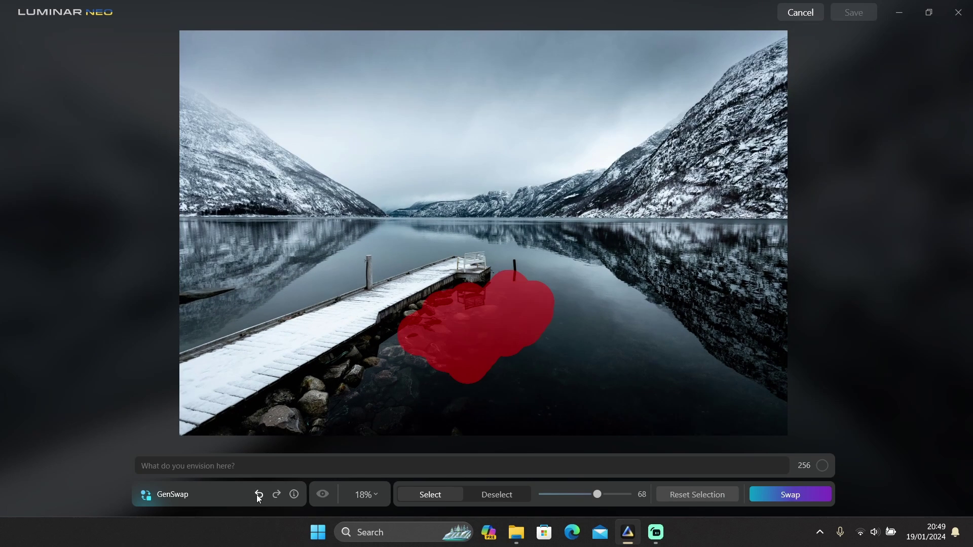
left_click(259, 495)
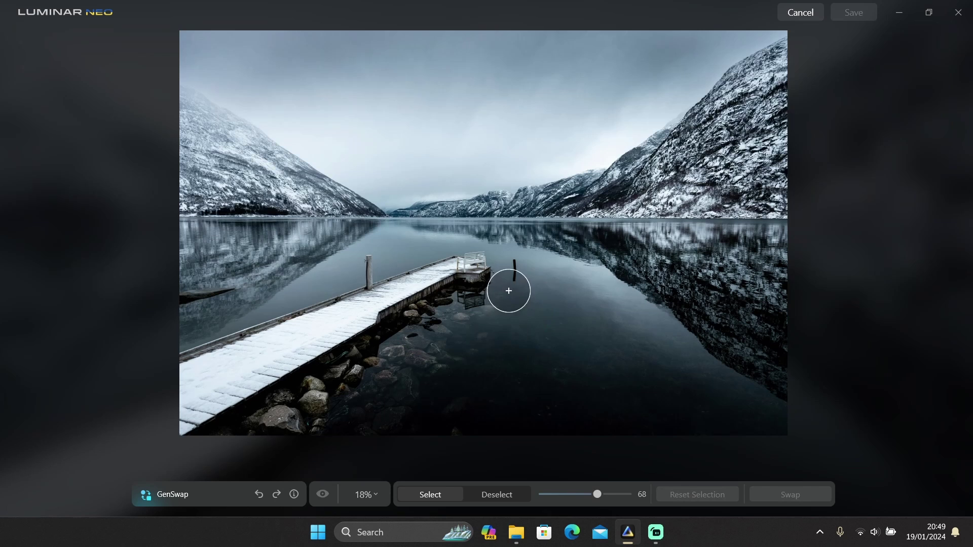
Step: Re-mark the water beside the pier end, generate a 'small boat' there, and clear the mask
mouse_move(509, 290)
left_mouse_down()
mouse_move(494, 310)
mouse_move(500, 334)
mouse_move(452, 365)
mouse_move(462, 332)
left_mouse_up()
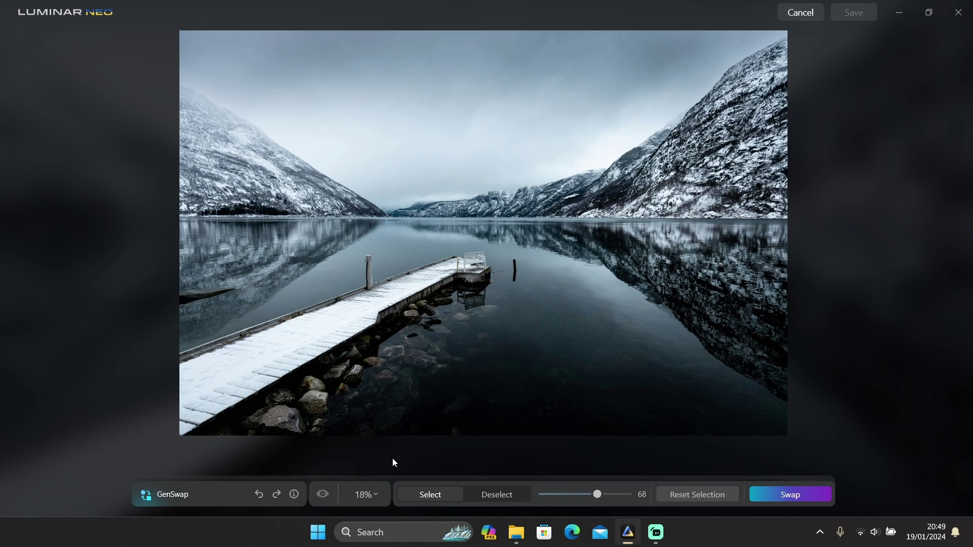
mouse_move(396, 467)
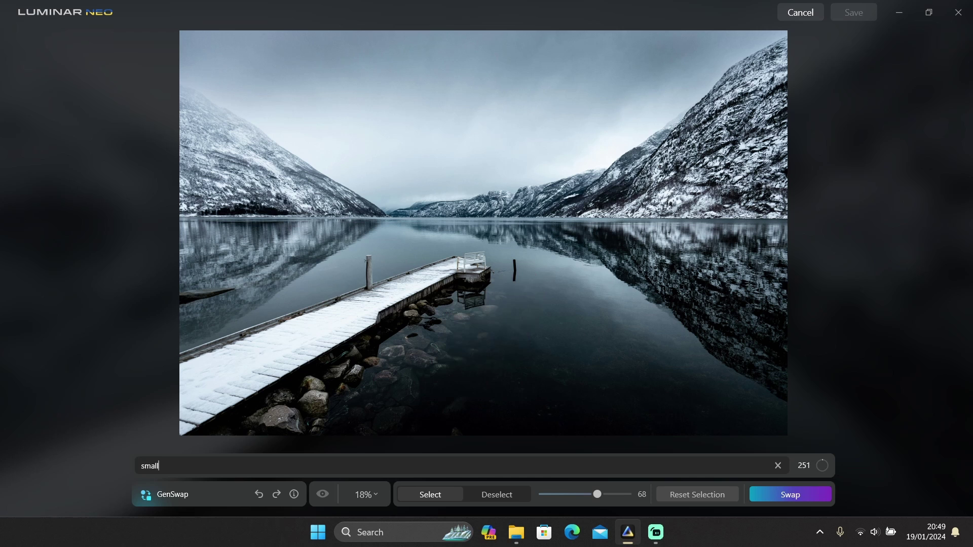
left_click(783, 490)
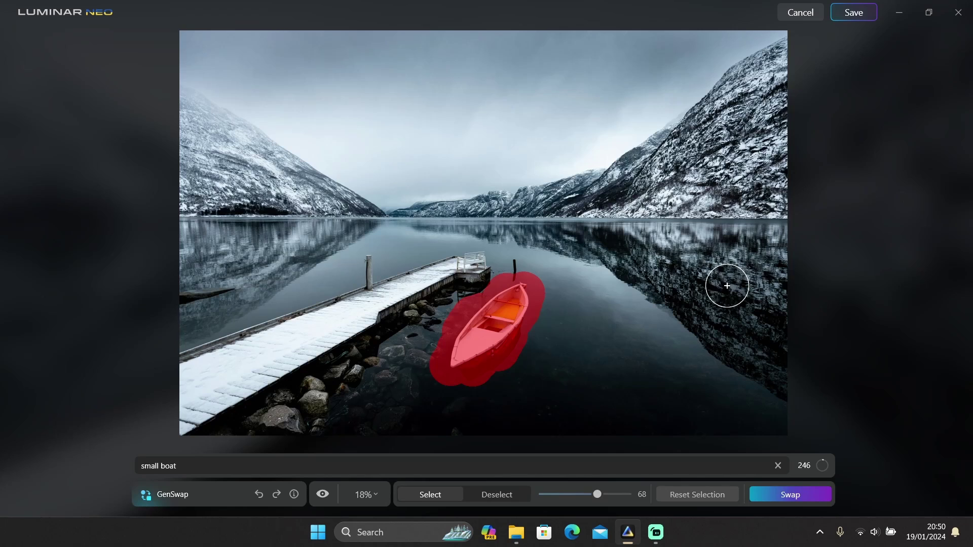
left_click(697, 495)
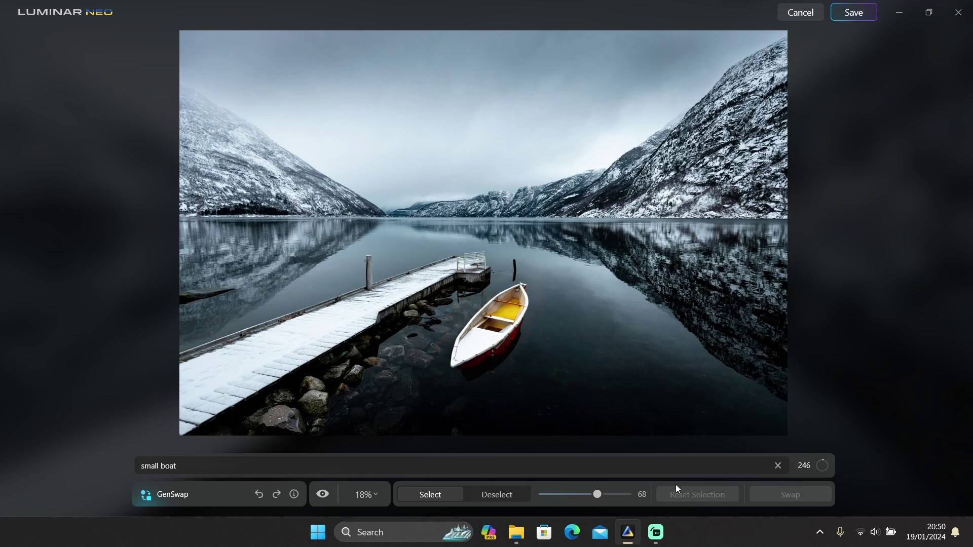
scroll(515, 371, "up", 5)
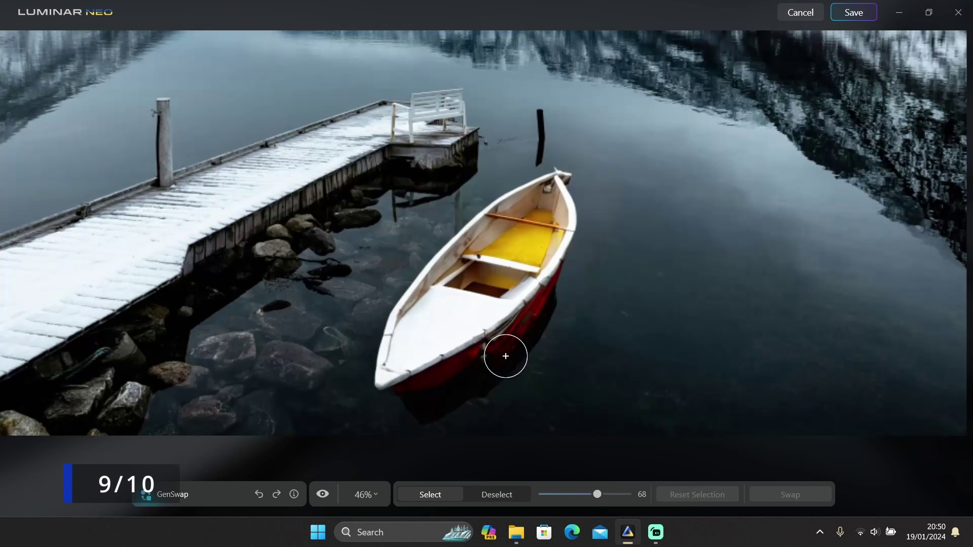
scroll(508, 355, "down", 5)
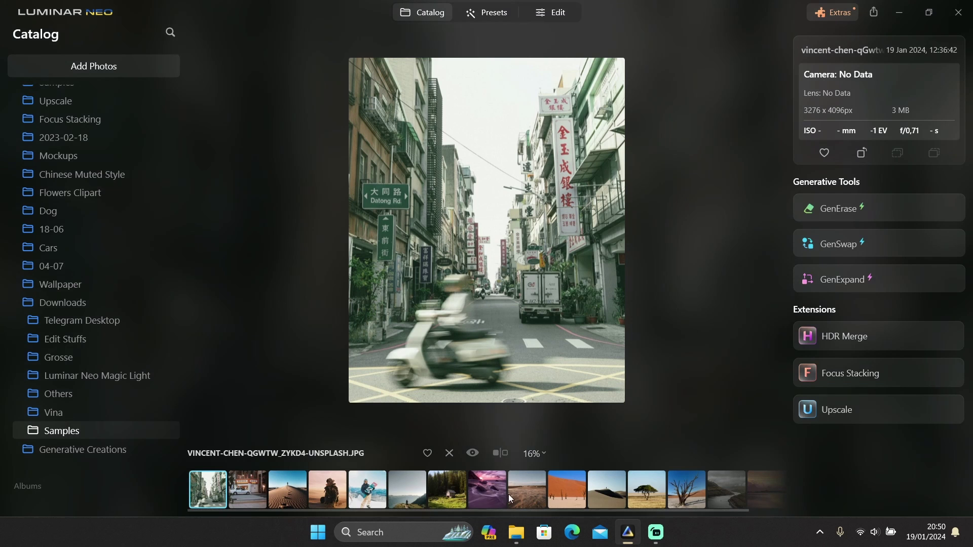
Step: Return to the catalog grid and open the purple sunset beach photo in GenExpand
left_click(535, 495)
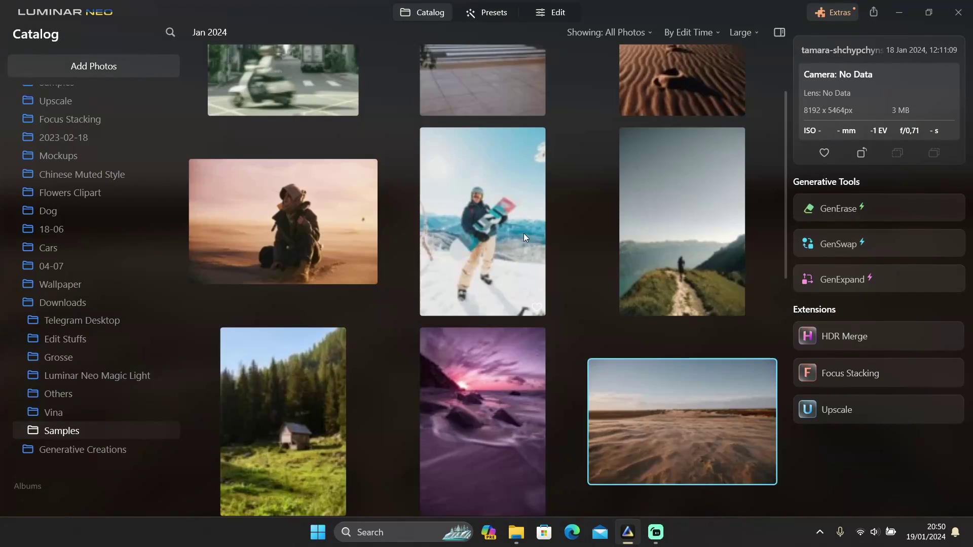
double_click(522, 232)
scroll(481, 260, "up", 2)
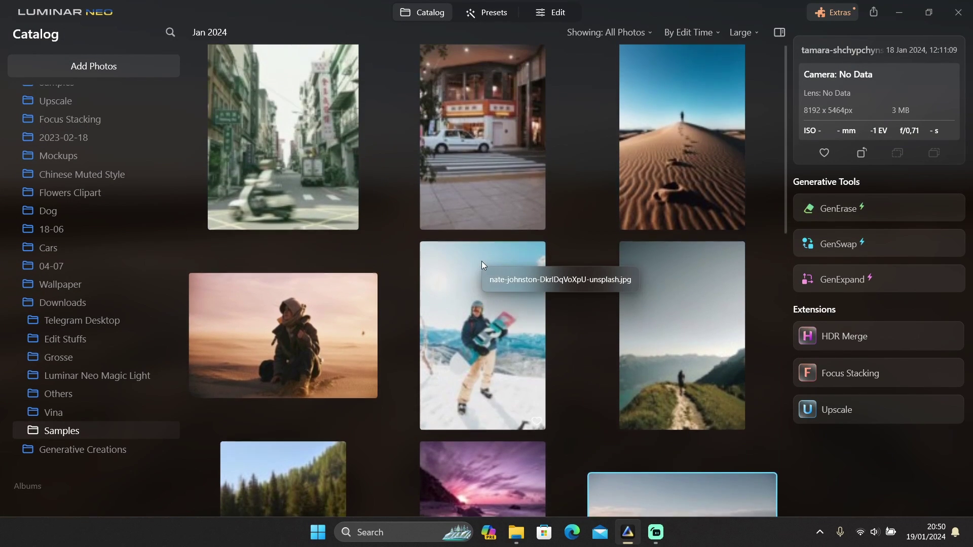
scroll(482, 266, "down", 4)
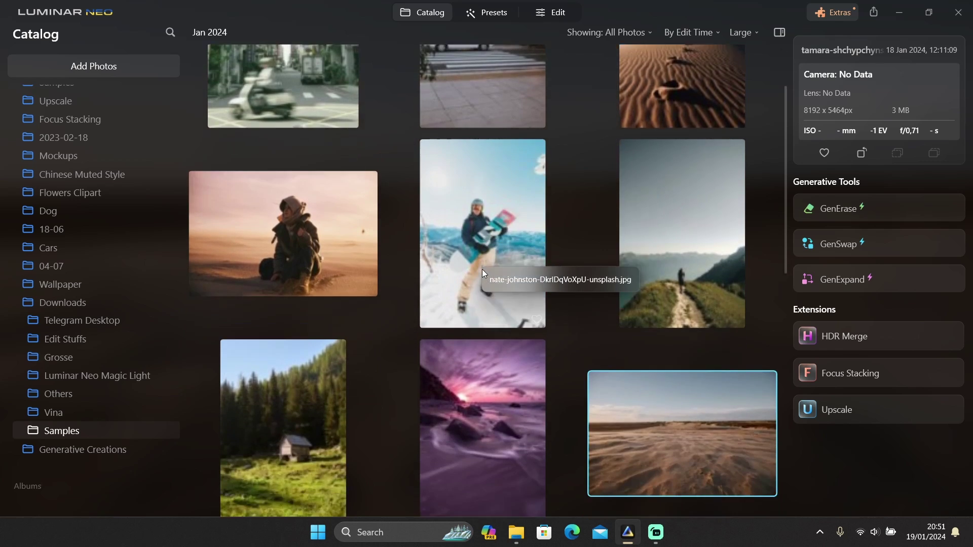
scroll(483, 271, "down", 1)
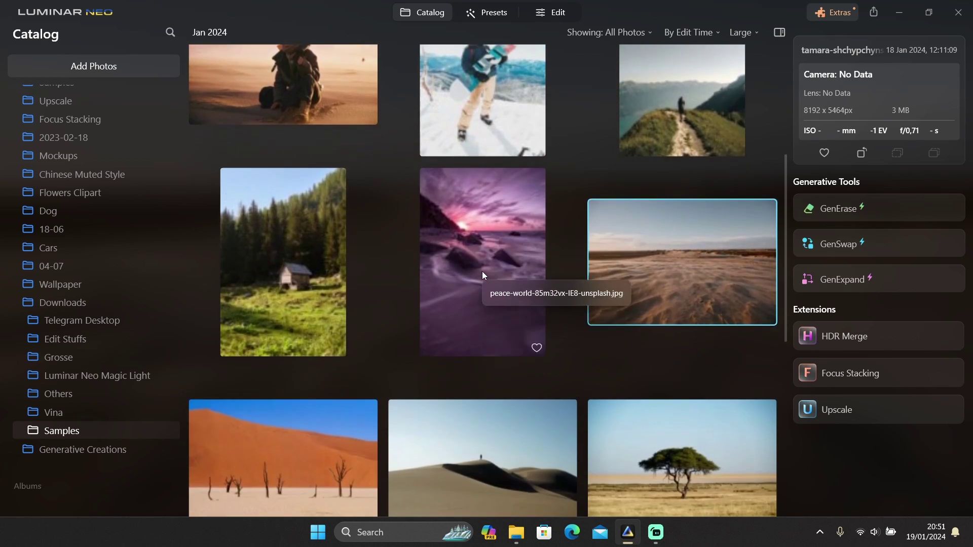
left_click(495, 265)
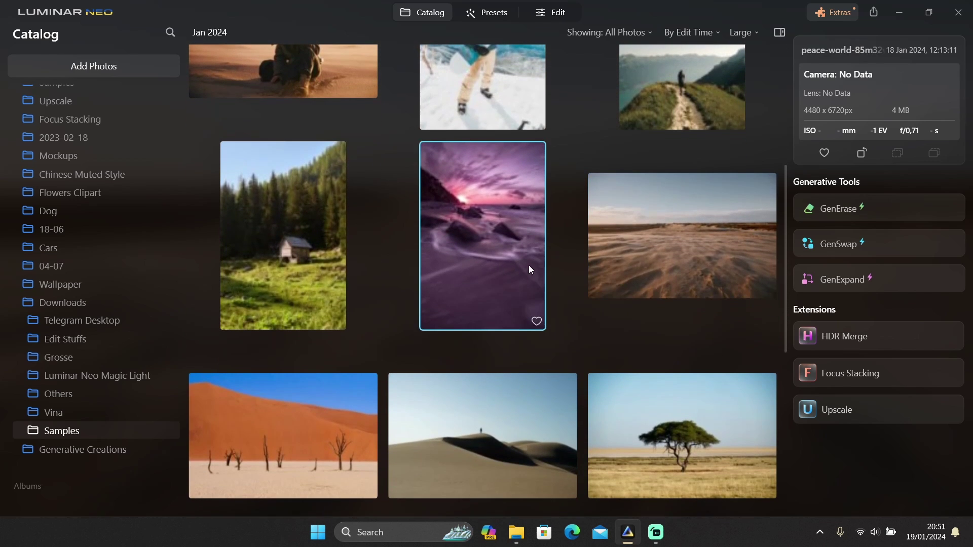
left_click(862, 278)
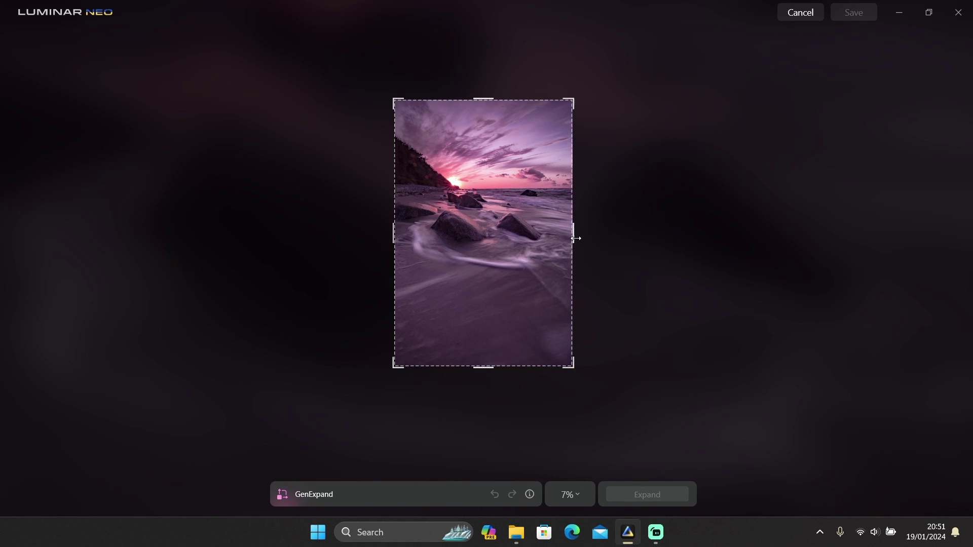
Step: Stretch the sunset photo's frame past both sides to a square, expand it, and save
left_click_drag(573, 235, 770, 247)
left_click_drag(401, 239, 208, 263)
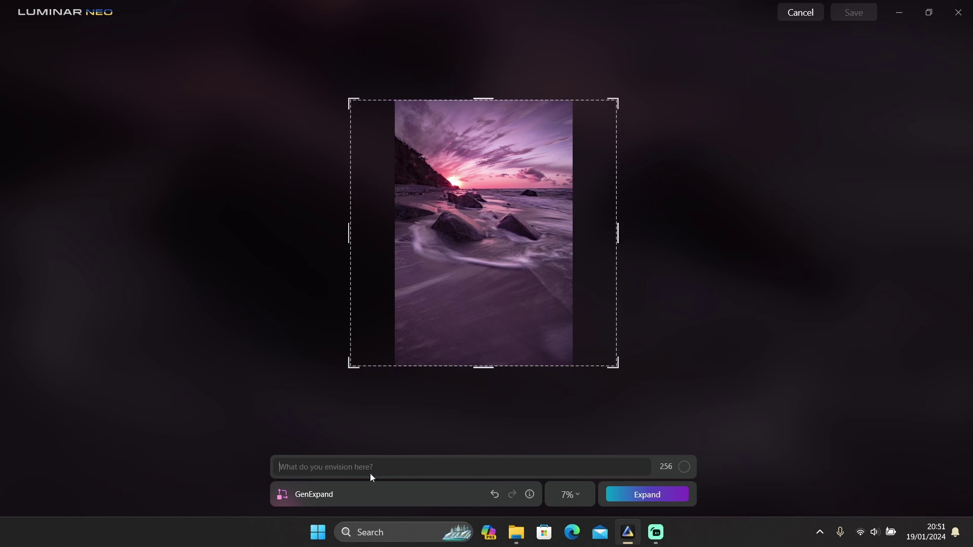
left_click(649, 496)
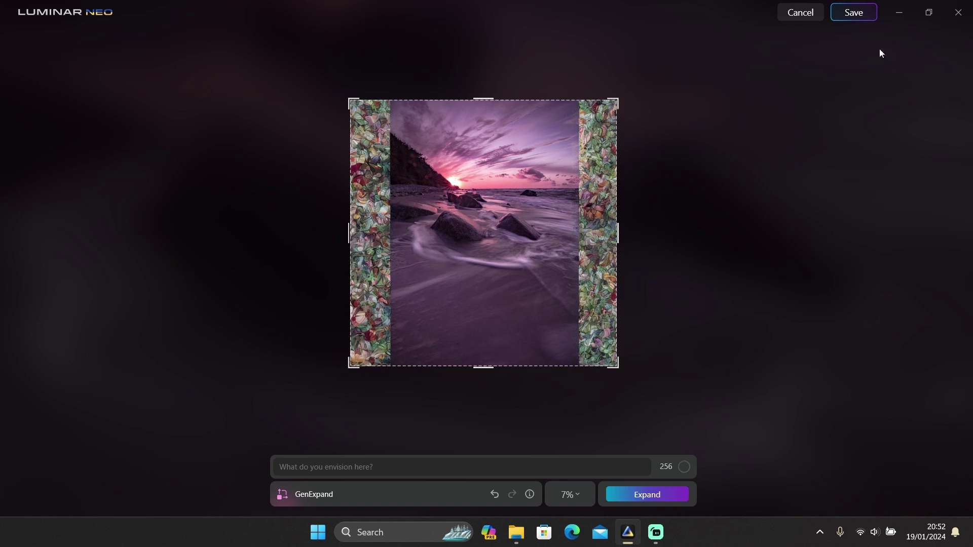
left_click(871, 13)
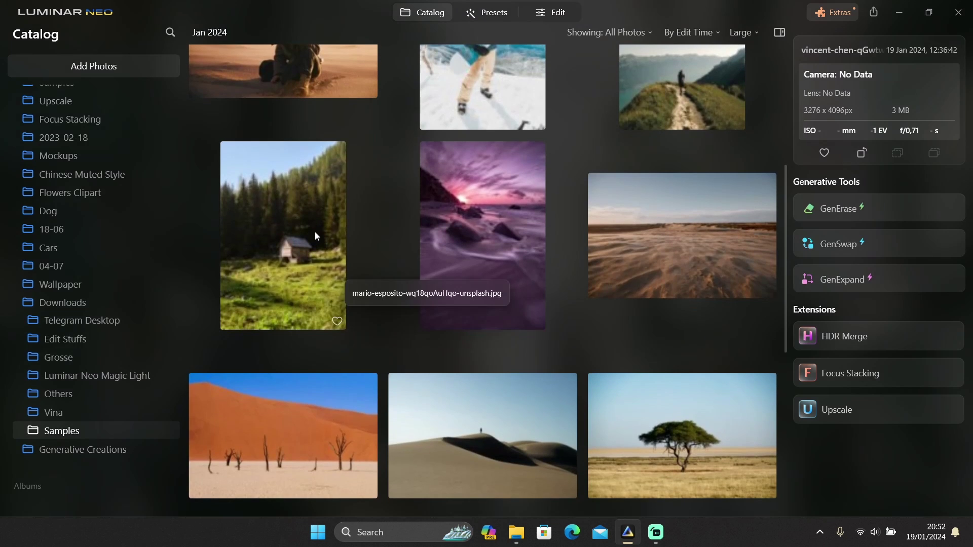
Step: Widen the forest cabin photo's frame to a square in GenExpand and generate the new sides
left_click(315, 232)
left_click(887, 281)
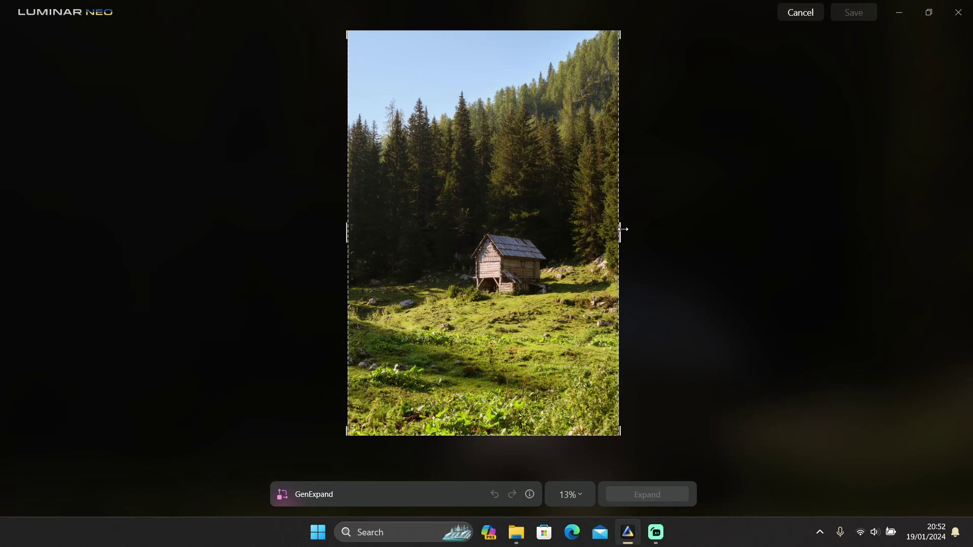
left_click_drag(619, 233, 826, 230)
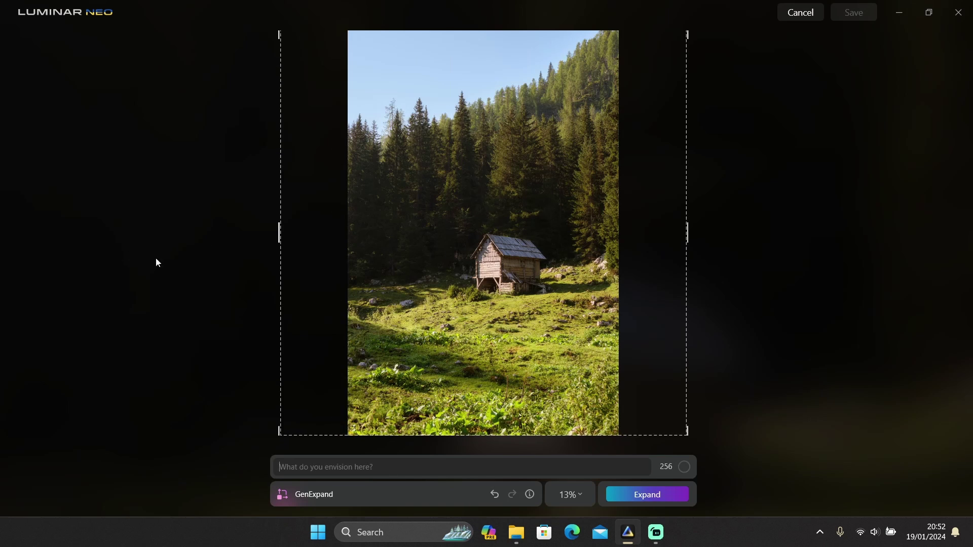
left_click(643, 495)
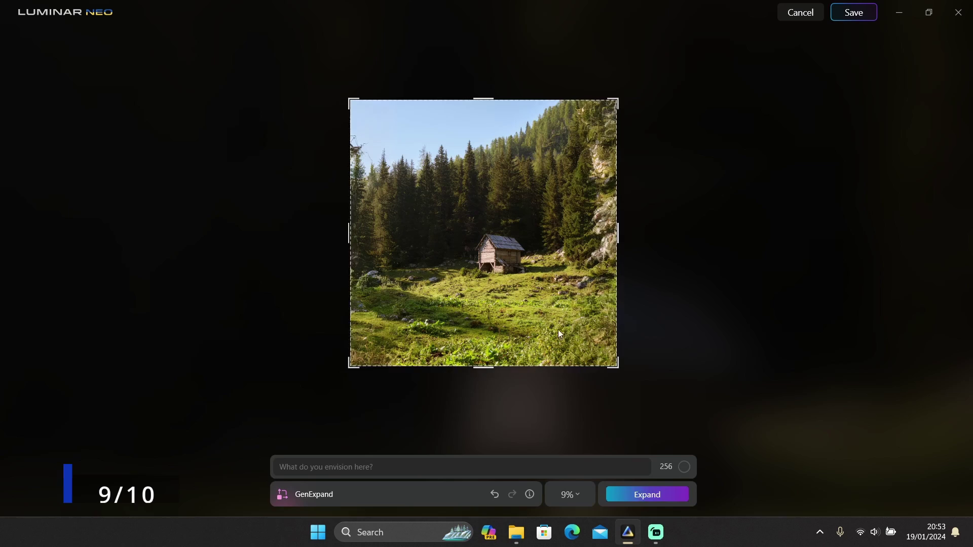
scroll(514, 273, "up", 2)
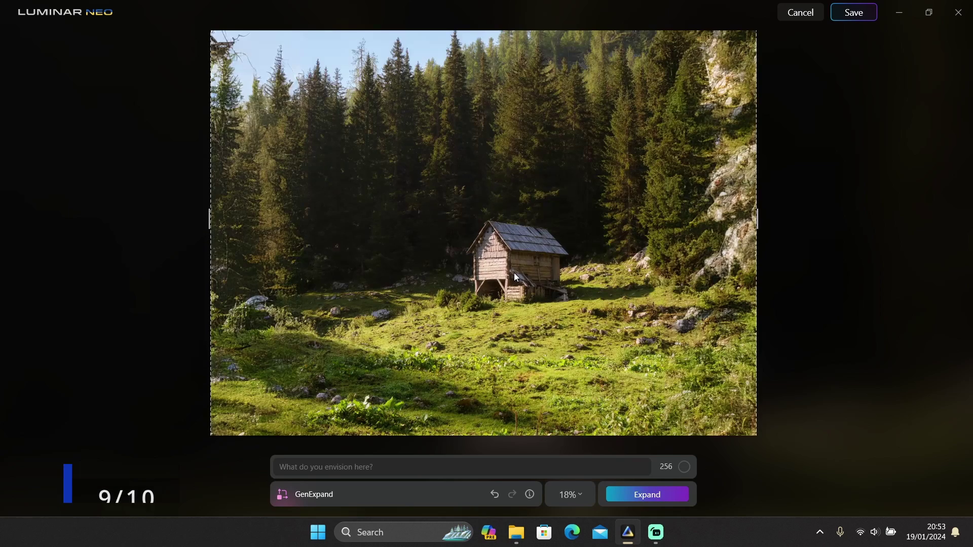
scroll(515, 274, "down", 1)
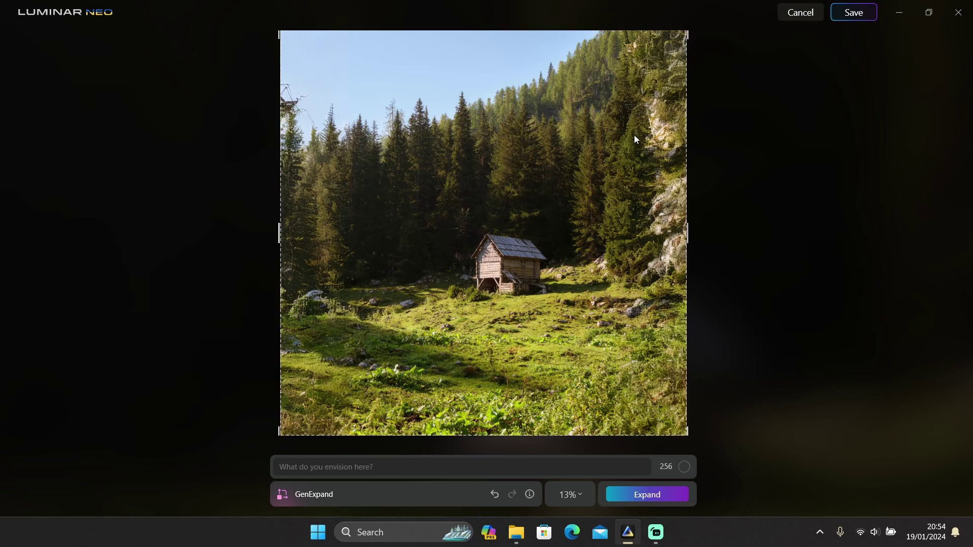
scroll(633, 135, "down", 2)
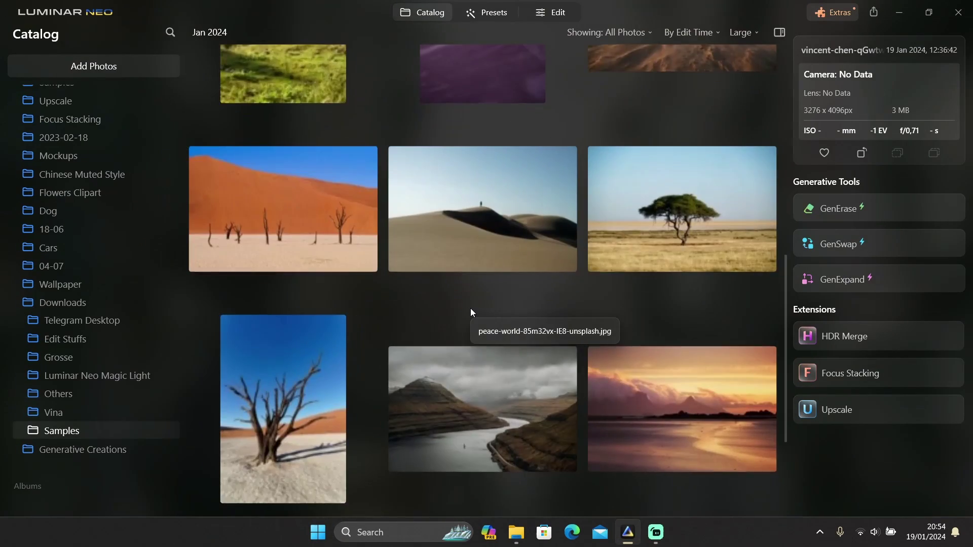
scroll(471, 311, "down", 3)
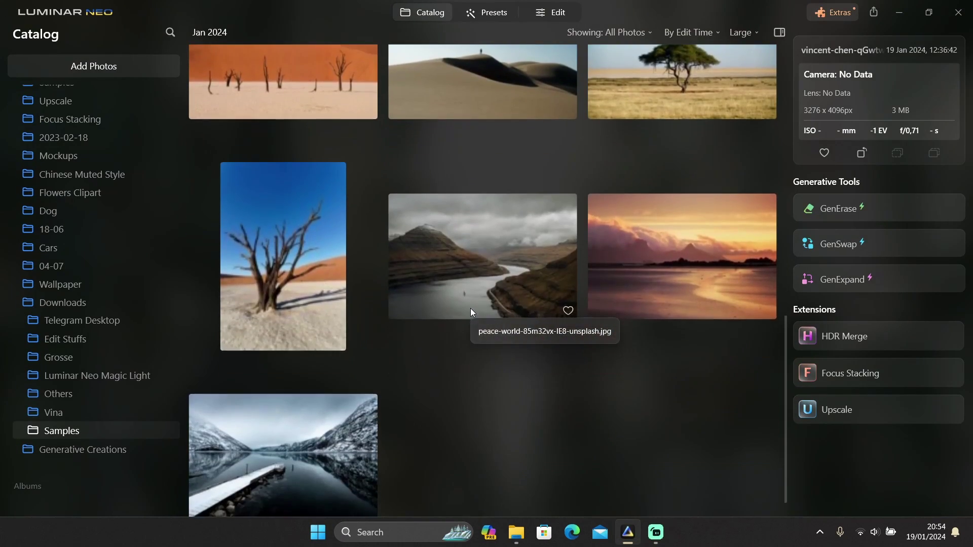
scroll(471, 310, "up", 5)
scroll(471, 312, "up", 5)
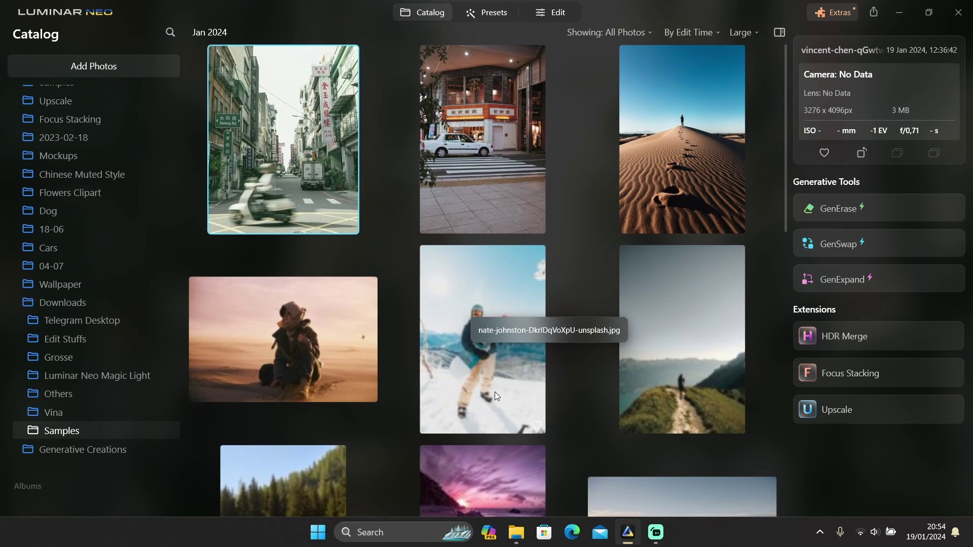
Step: Stretch the snowboarder portrait's frame past both sides in GenExpand, expand it, and save
left_click(509, 355)
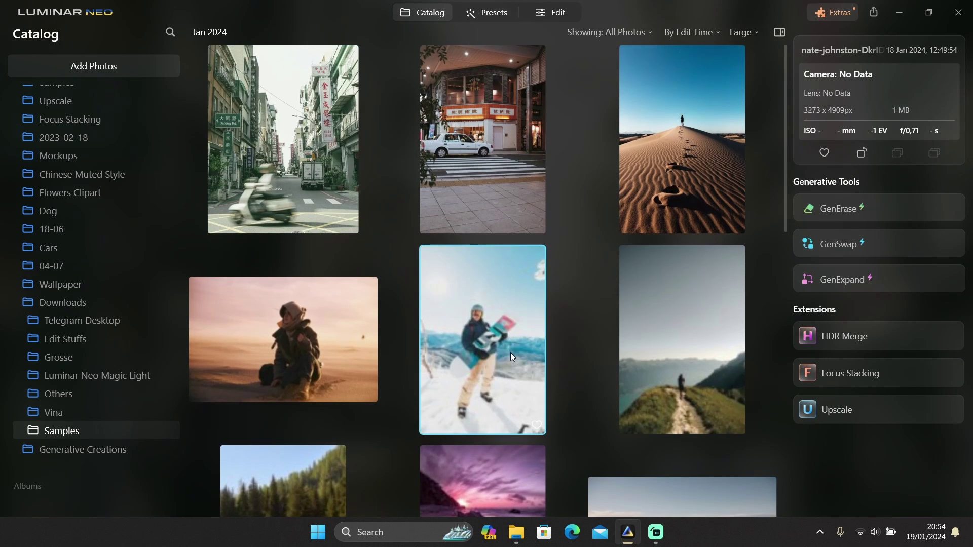
left_click(865, 279)
left_click_drag(583, 241, 691, 233)
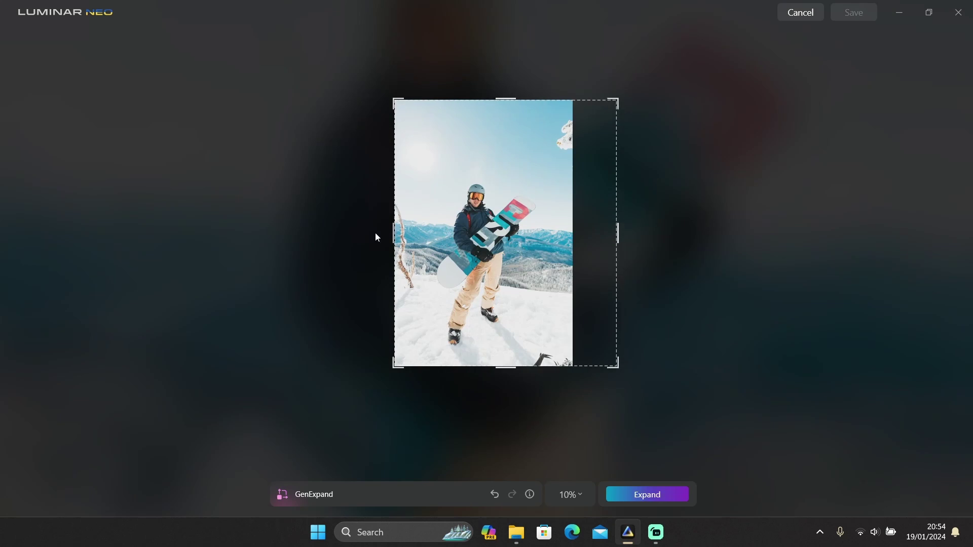
left_click_drag(386, 233, 230, 252)
left_click(632, 494)
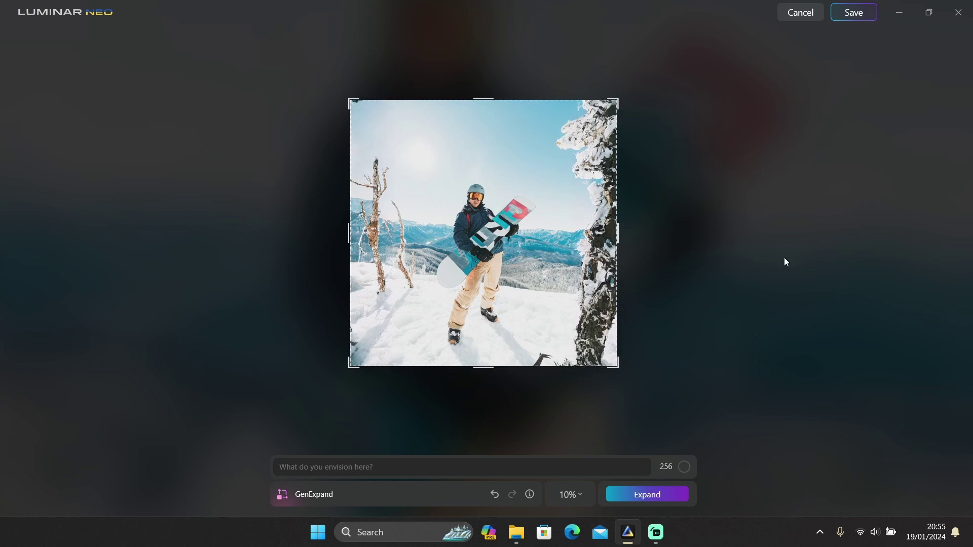
scroll(555, 269, "up", 1)
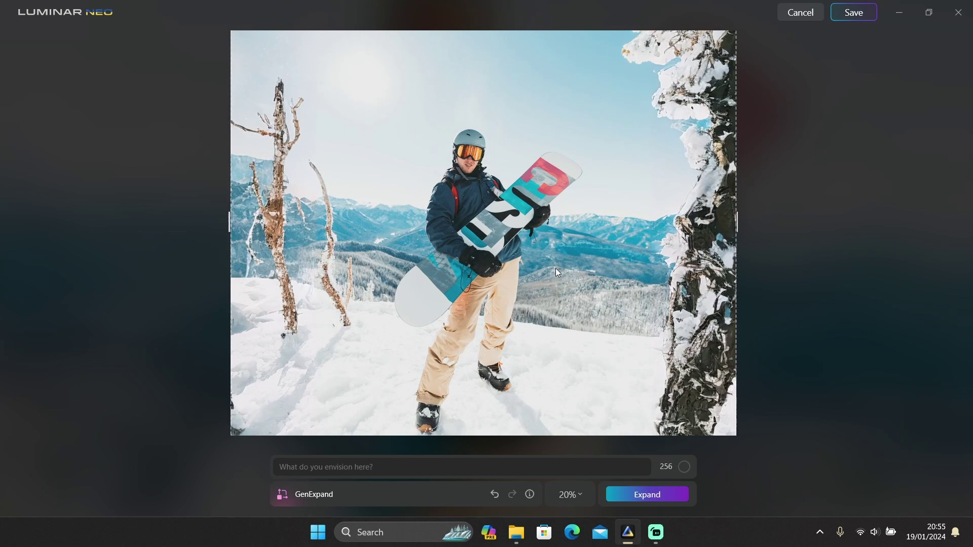
scroll(593, 260, "down", 1)
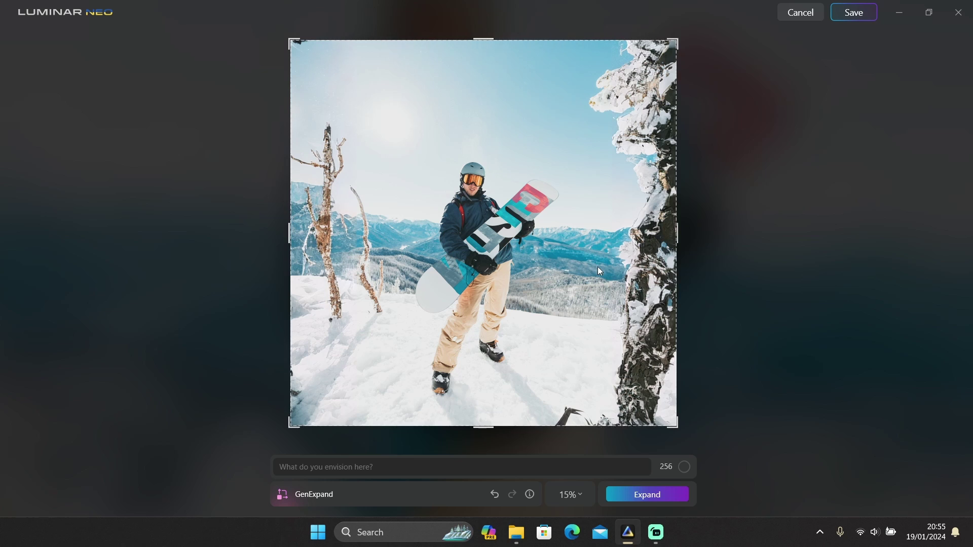
scroll(597, 269, "down", 1)
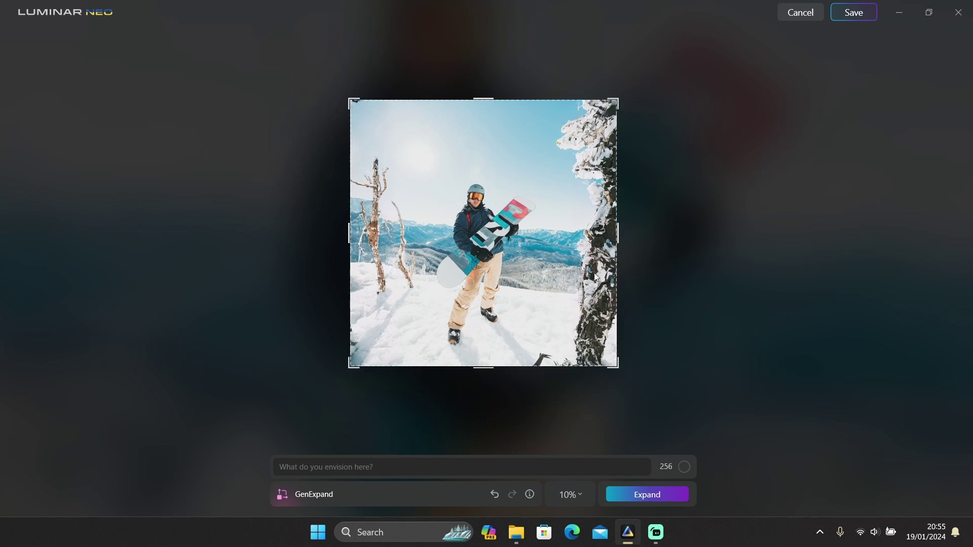
left_click(858, 15)
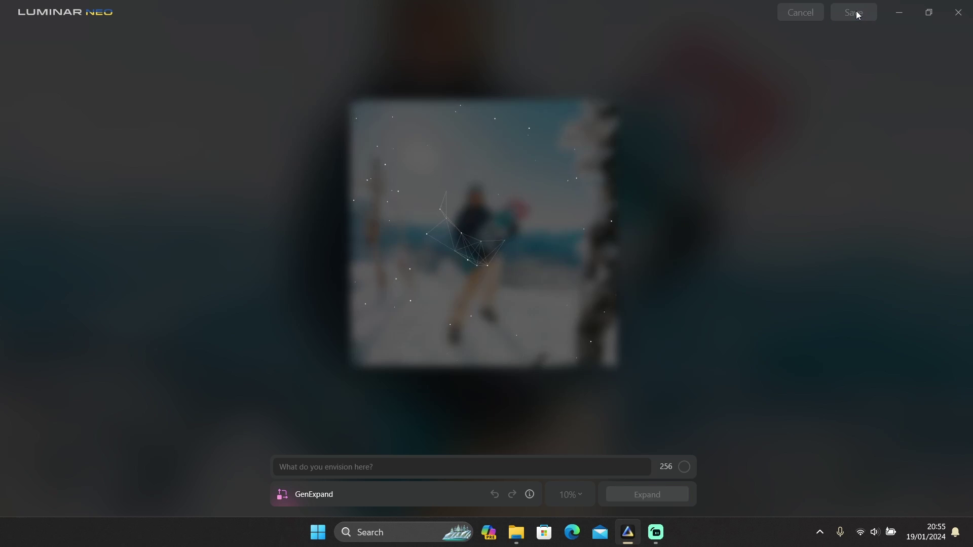